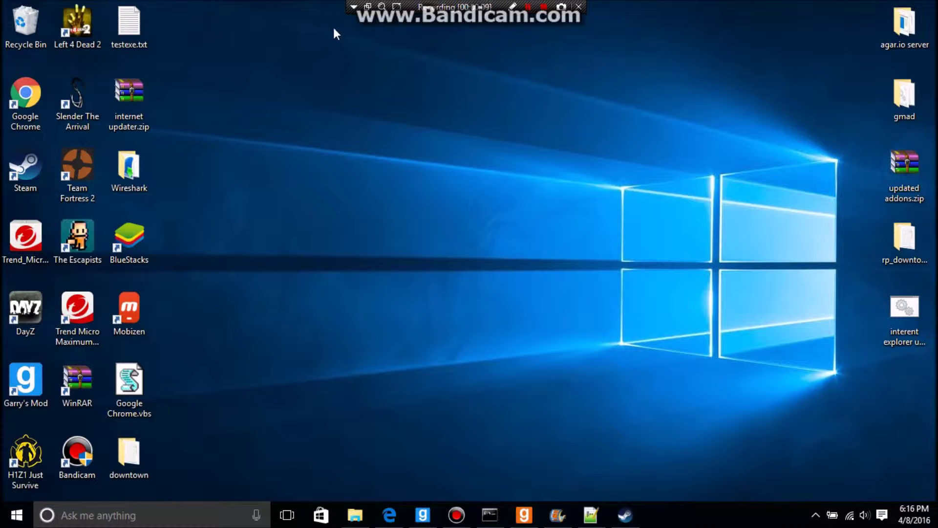
Step: Turn on Bandicam drawing and handwrite a red word starting with M across the desktop
click(513, 6)
mouse_move(240, 207)
mouse_down()
mouse_move(297, 122)
mouse_move(393, 172)
mouse_move(396, 215)
mouse_up()
click(448, 197)
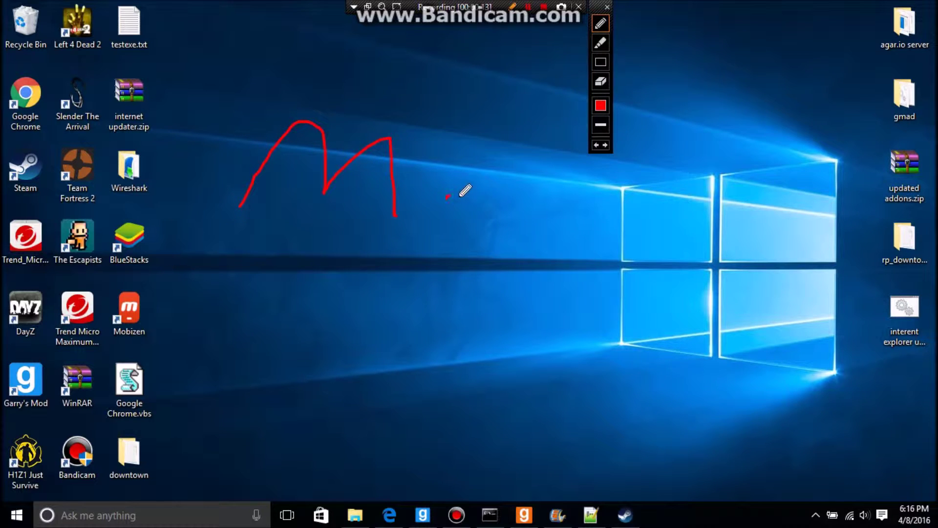
mouse_move(476, 240)
mouse_down()
mouse_move(523, 218)
mouse_move(603, 203)
mouse_move(602, 230)
mouse_move(702, 237)
mouse_move(748, 205)
mouse_up()
Step: Handwrite a second red word below it, then erase most of the writing
drag(312, 340, 415, 349)
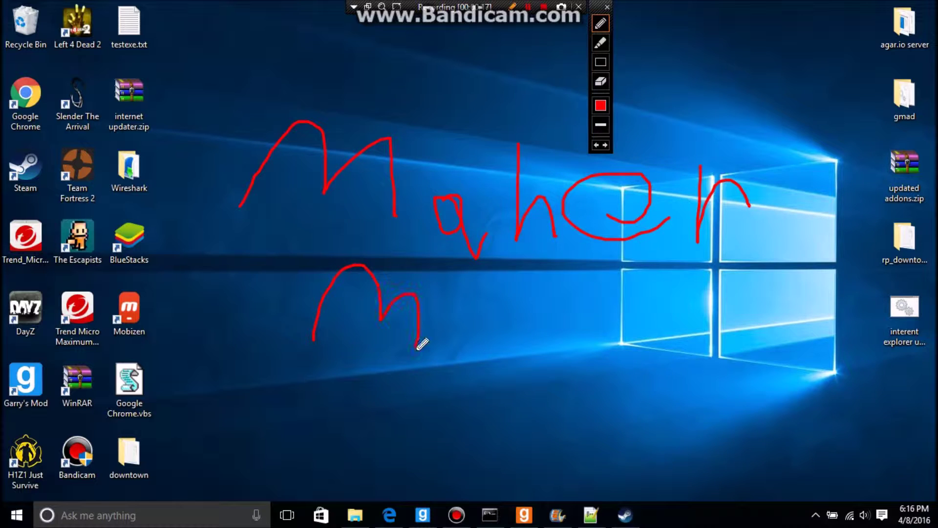
drag(457, 295, 453, 304)
drag(537, 366, 596, 292)
mouse_move(608, 327)
mouse_down()
mouse_move(651, 350)
mouse_move(702, 315)
mouse_move(715, 337)
mouse_move(741, 328)
mouse_move(793, 371)
mouse_up()
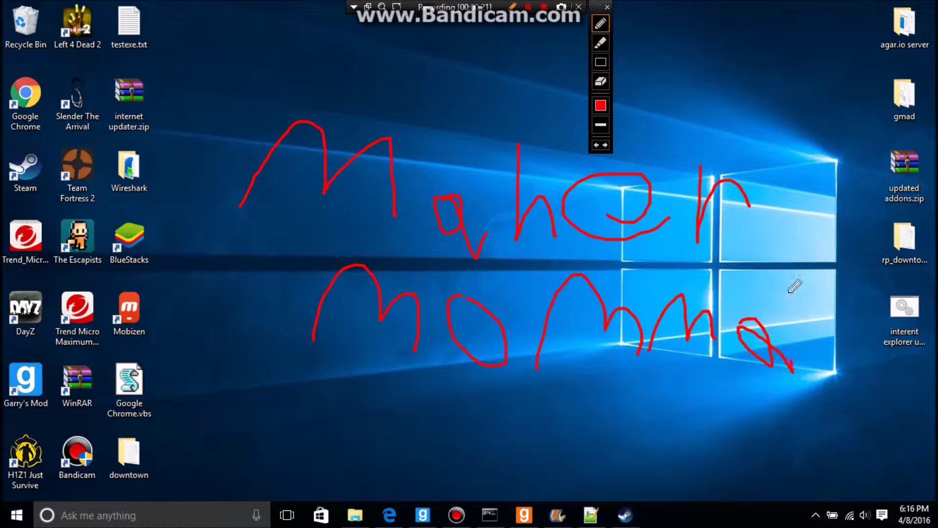
mouse_move(831, 239)
mouse_down()
mouse_move(809, 342)
mouse_move(814, 310)
mouse_up()
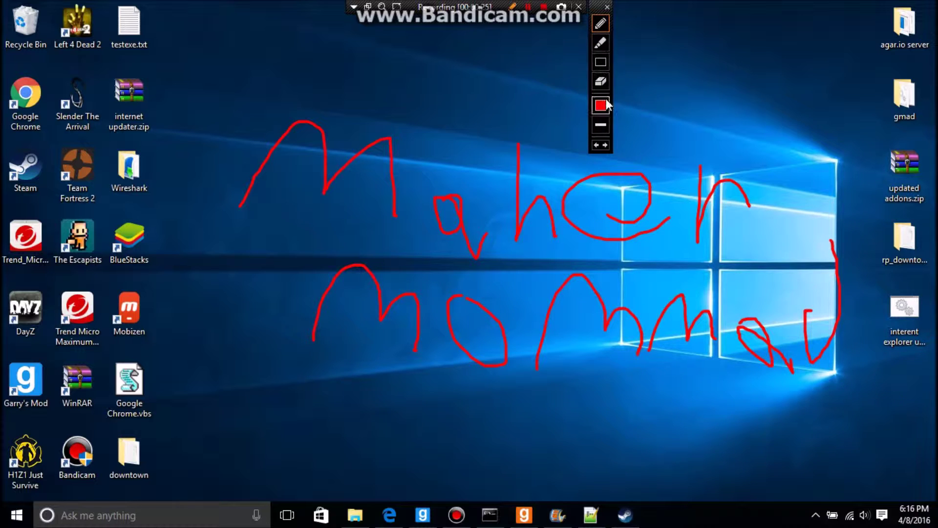
mouse_move(848, 421)
mouse_down()
mouse_move(752, 238)
mouse_move(359, 142)
mouse_move(235, 82)
mouse_up()
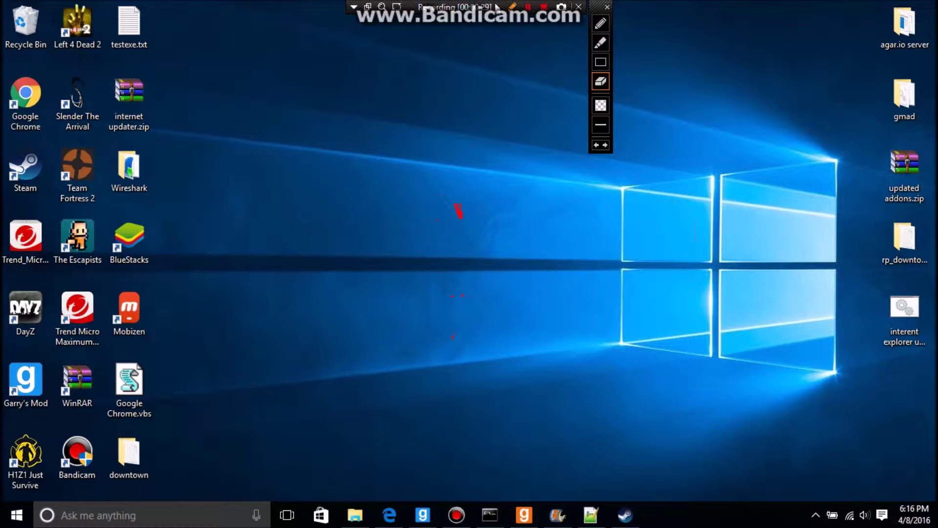
Step: Turn off Bandicam drawing and briefly open, then minimize, the Steam chat
click(513, 6)
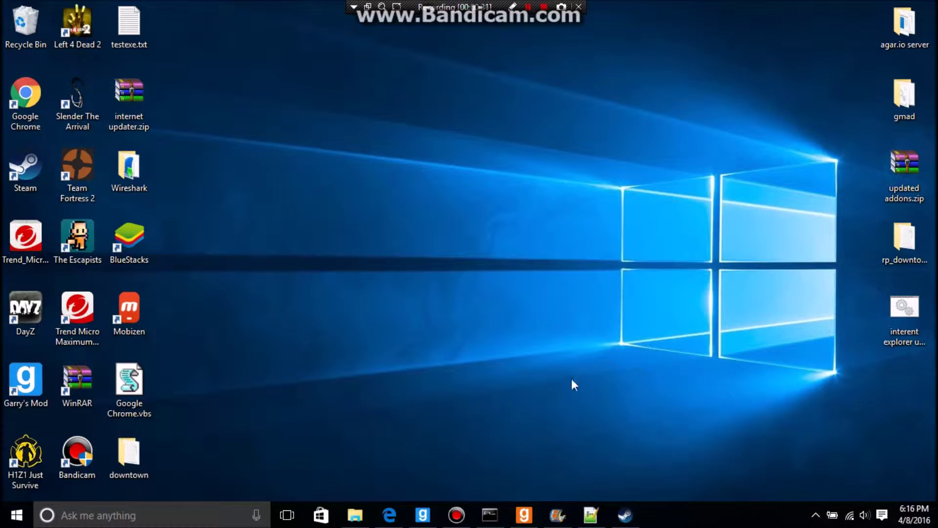
mouse_move(591, 515)
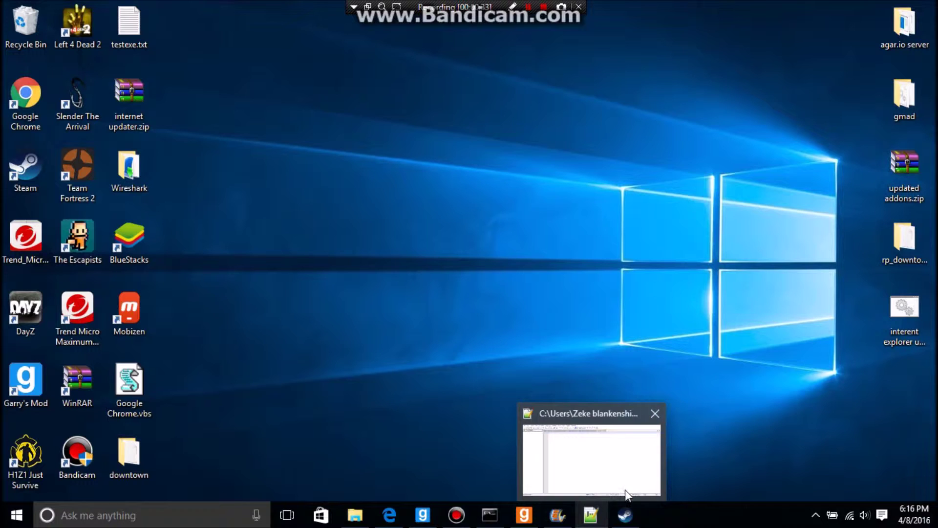
mouse_move(624, 508)
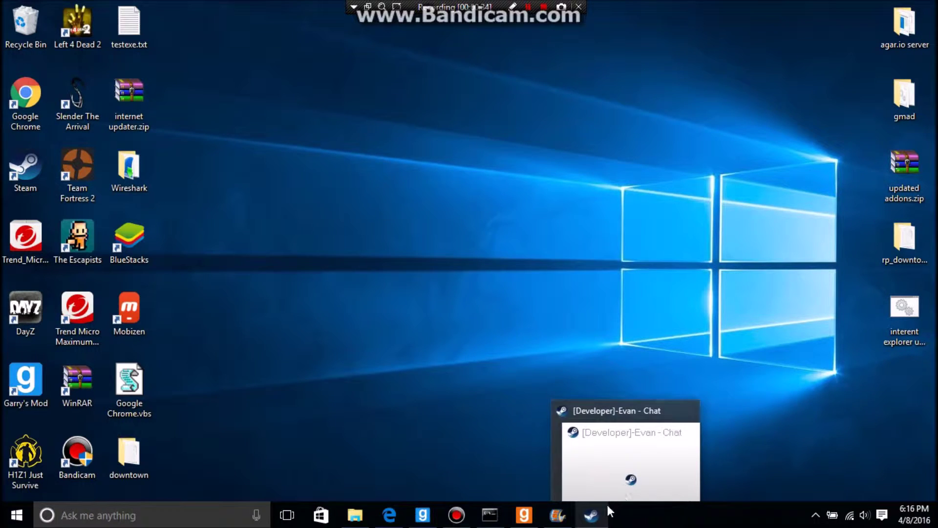
click(599, 514)
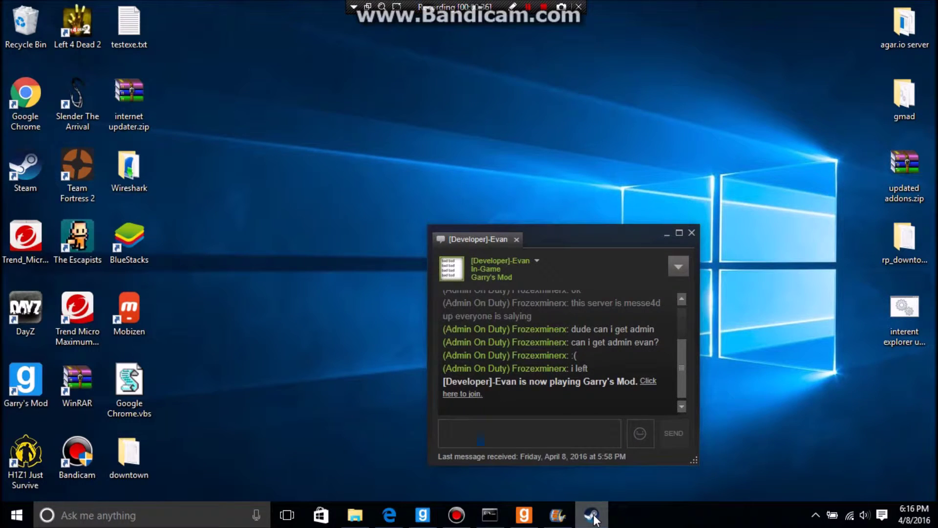
click(595, 519)
Step: Bring up the YoutubeServer console and drag it higher on screen
click(526, 519)
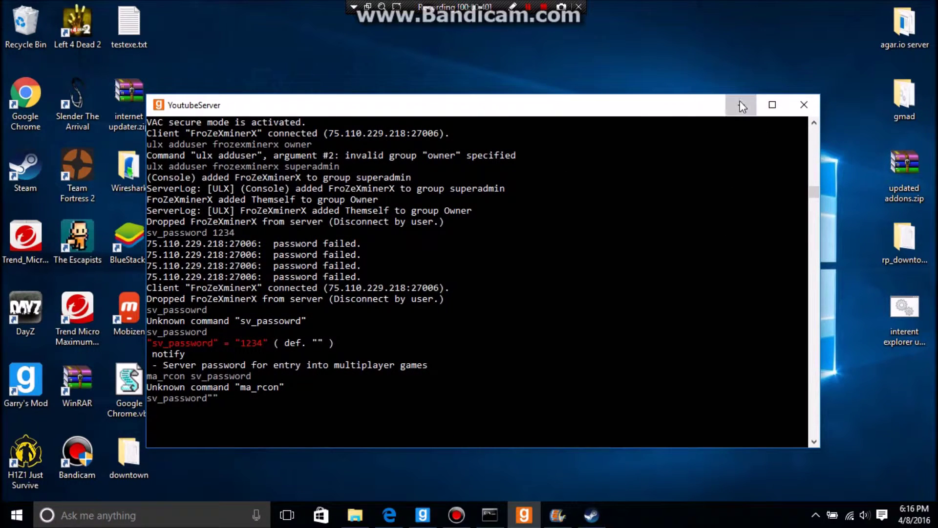
click(741, 105)
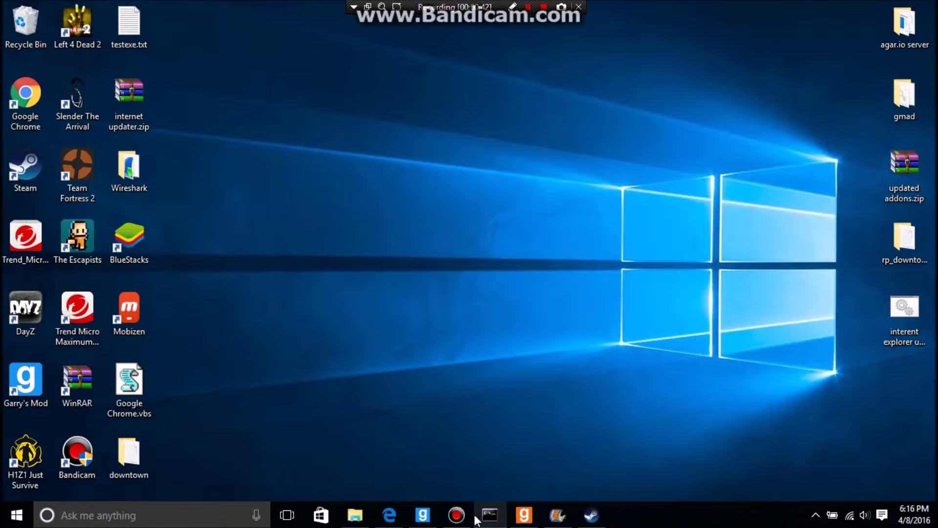
click(524, 517)
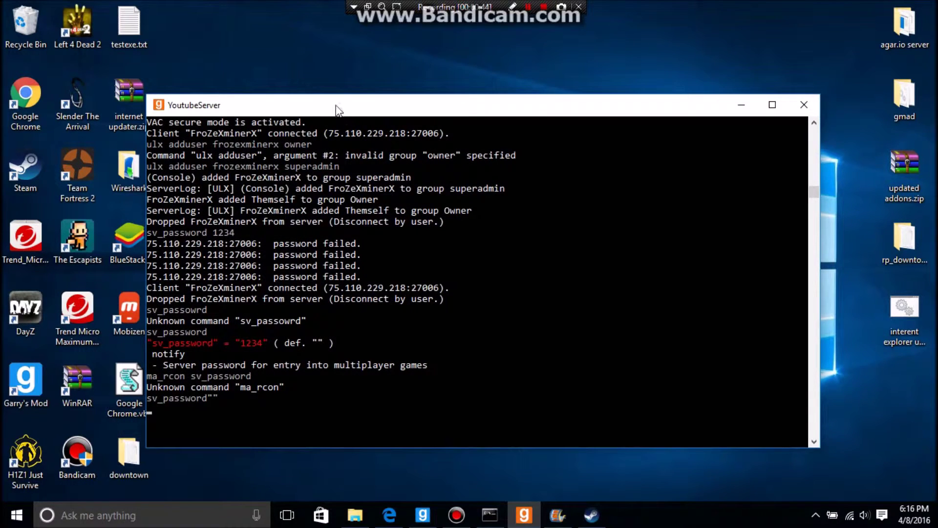
drag(307, 112, 336, 83)
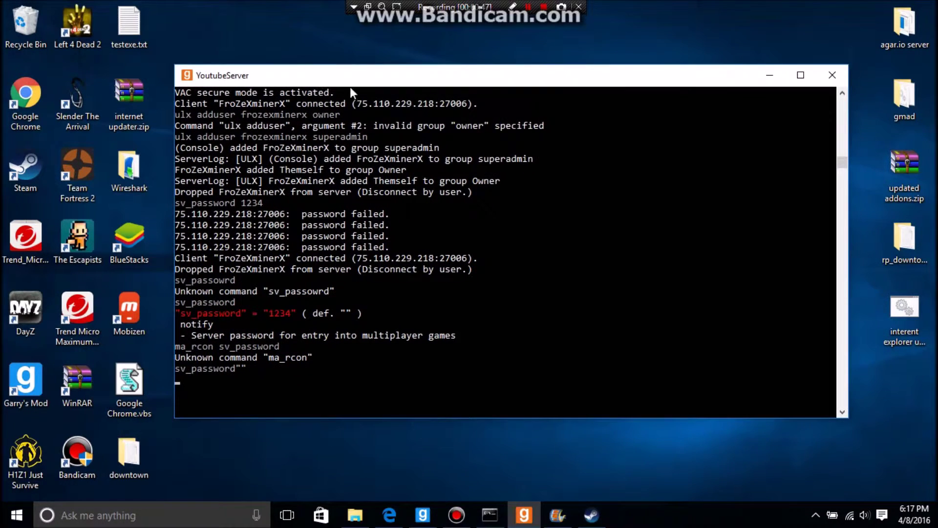
Step: Open the Garry's Mod server browser and check the Sandbox list, including an Admin wars server
click(769, 75)
click(431, 511)
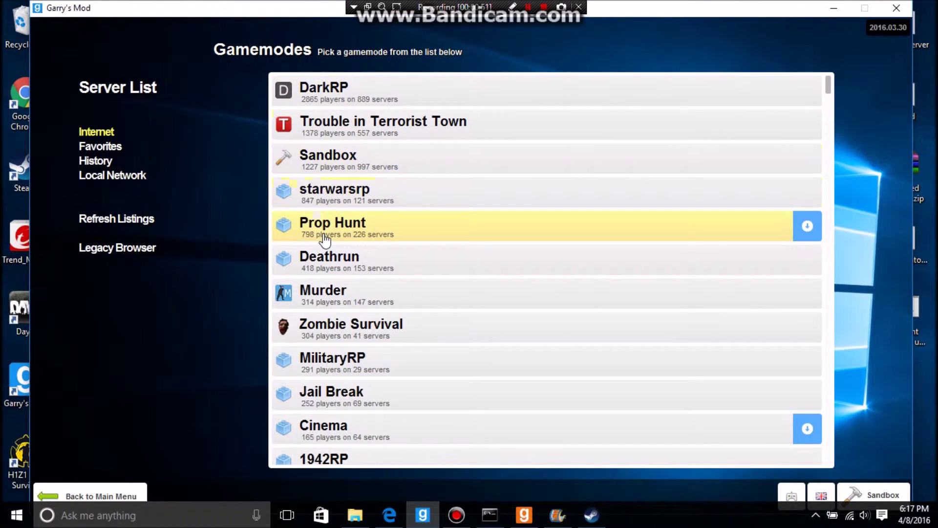
click(335, 155)
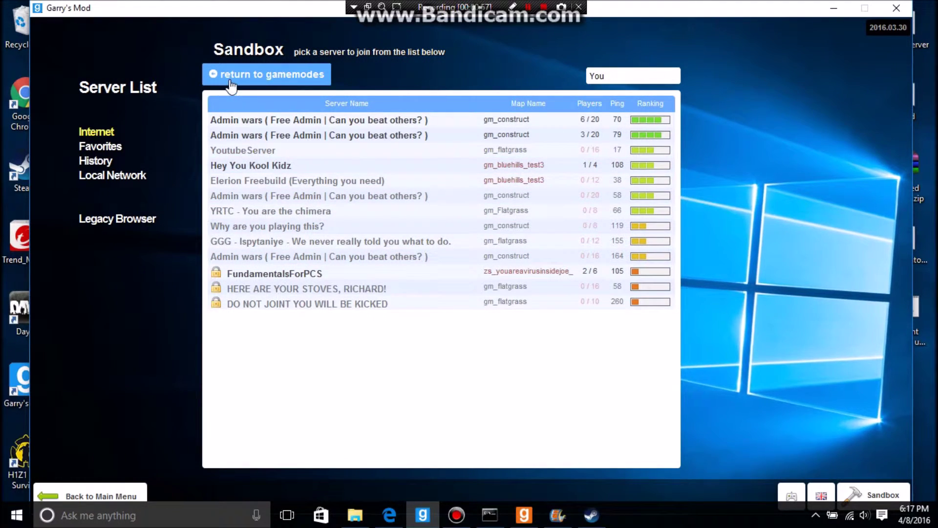
click(215, 81)
click(318, 93)
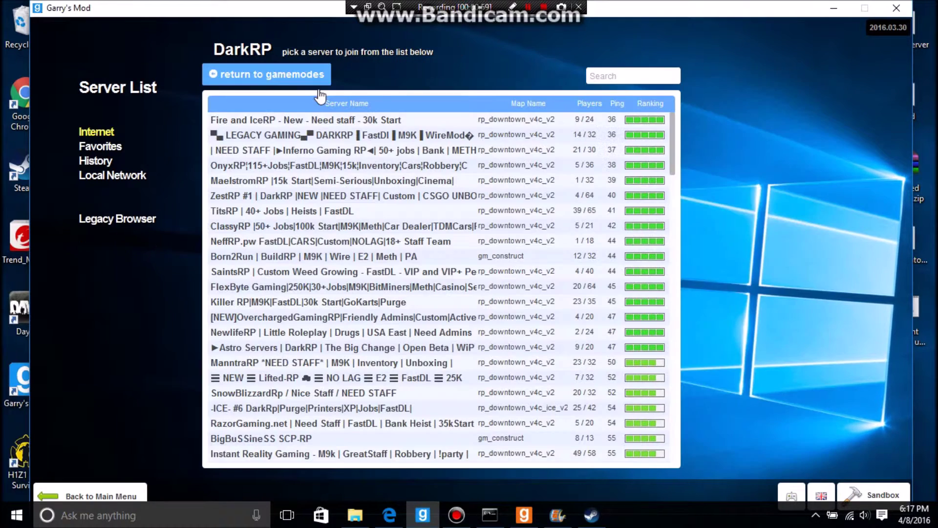
click(298, 79)
click(326, 166)
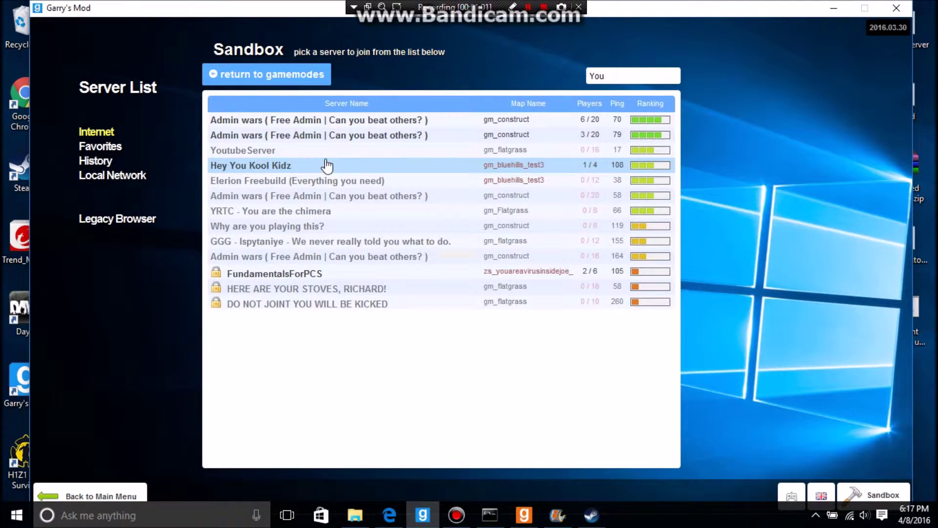
click(410, 141)
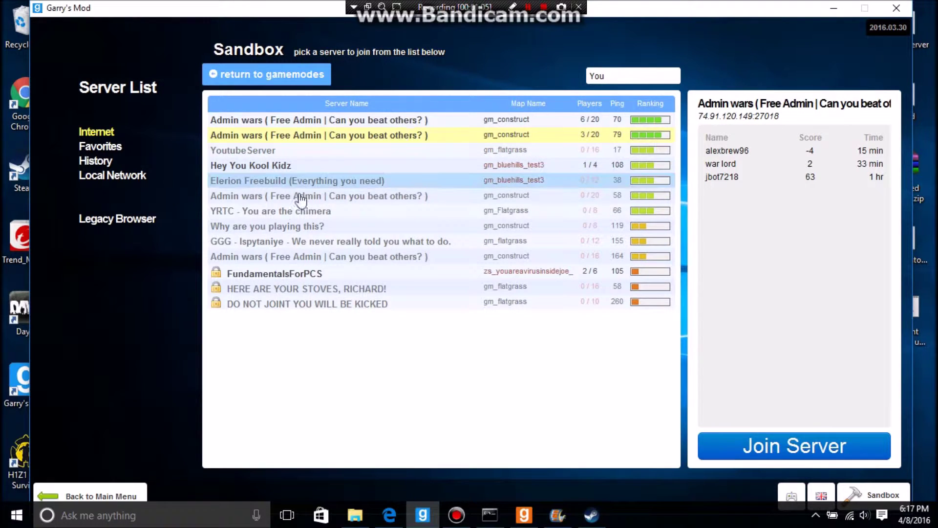
Step: Clear the server search text and return to the gamemodes list
click(606, 77)
key(BackSpace)
key(BackSpace)
key(BackSpace)
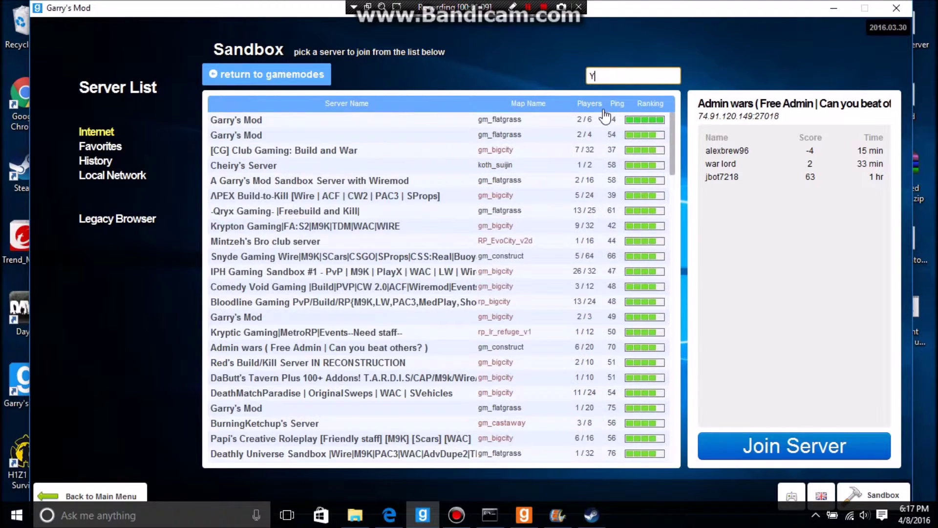
click(293, 77)
Step: Hide Garry's Mod and bring the YoutubeServer console up, moving it higher
click(833, 8)
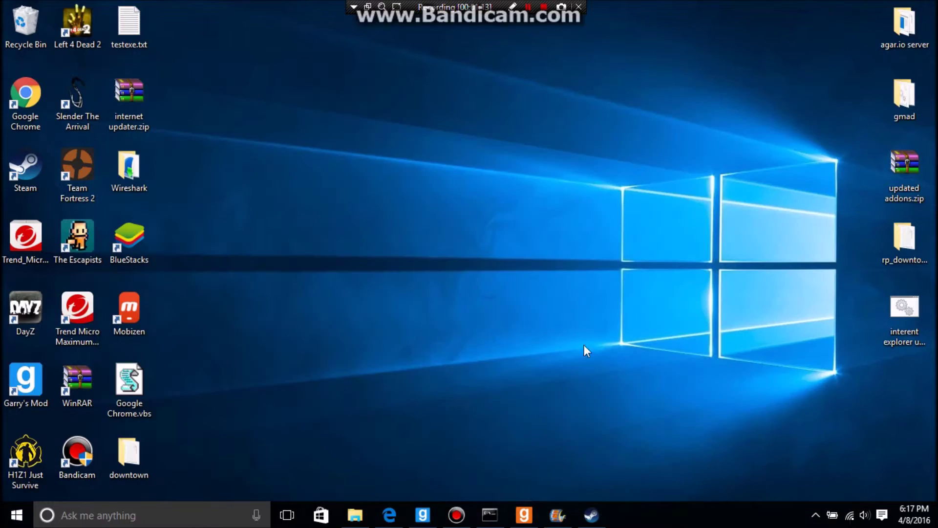
click(524, 514)
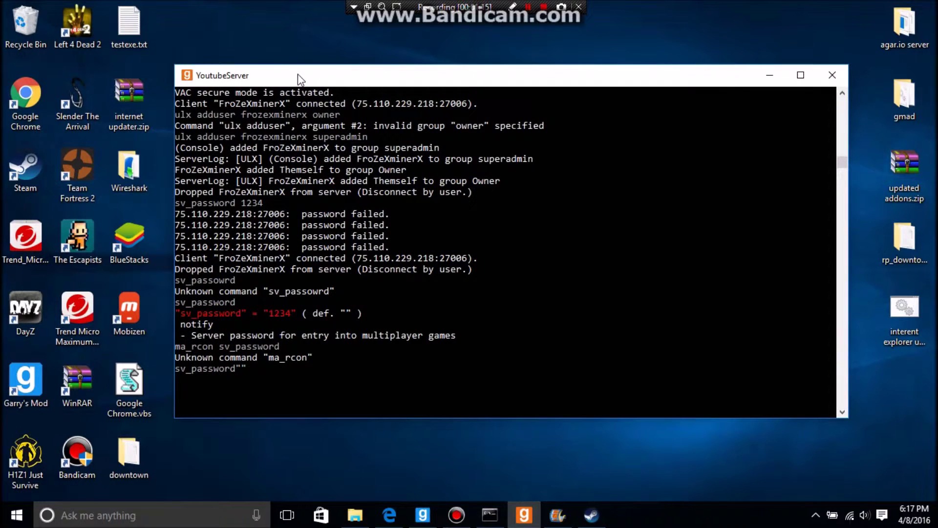
drag(298, 75, 316, 50)
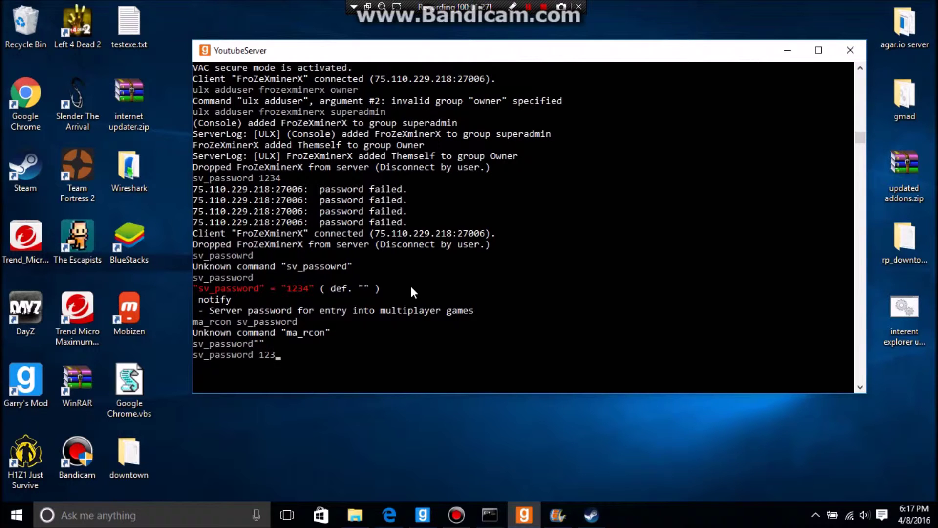
Step: Enter the sv_password command with the chosen server password, correcting typos with Backspace
text(4)
key(BackSpace)
key(BackSpace)
key(BackSpace)
text(leaves)
key(BackSpace)
key(BackSpace)
key(BackSpace)
key(BackSpace)
text(1234)
Step: Switch to the Garry's Mod browser, refresh listings and open the Sandbox server list
click(787, 51)
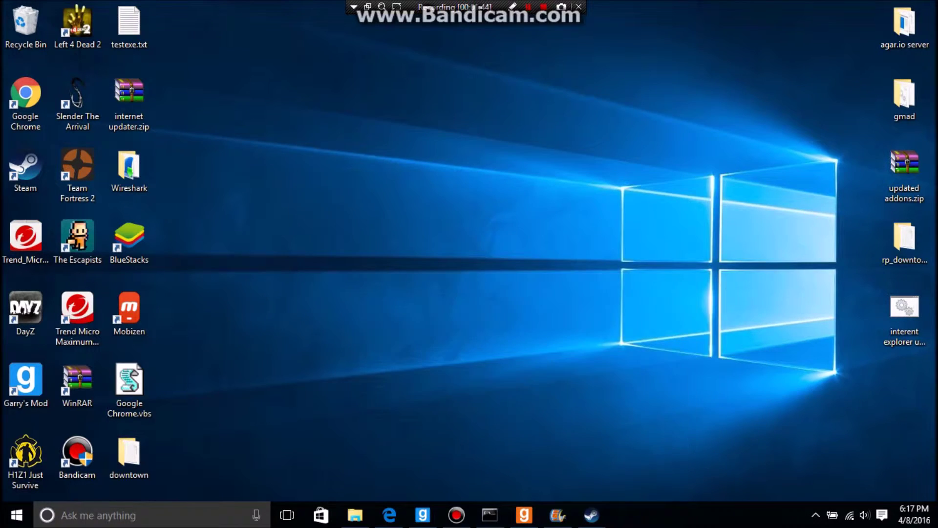
click(423, 515)
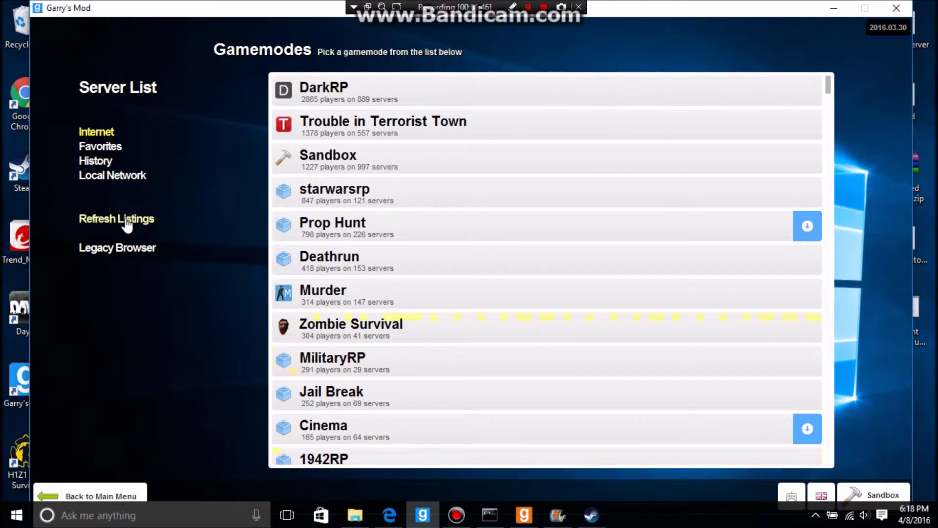
click(152, 217)
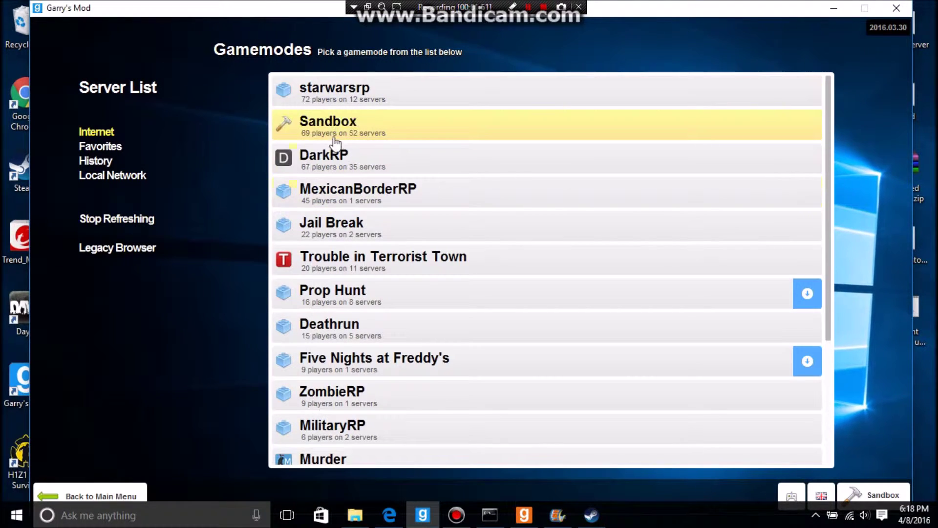
click(334, 138)
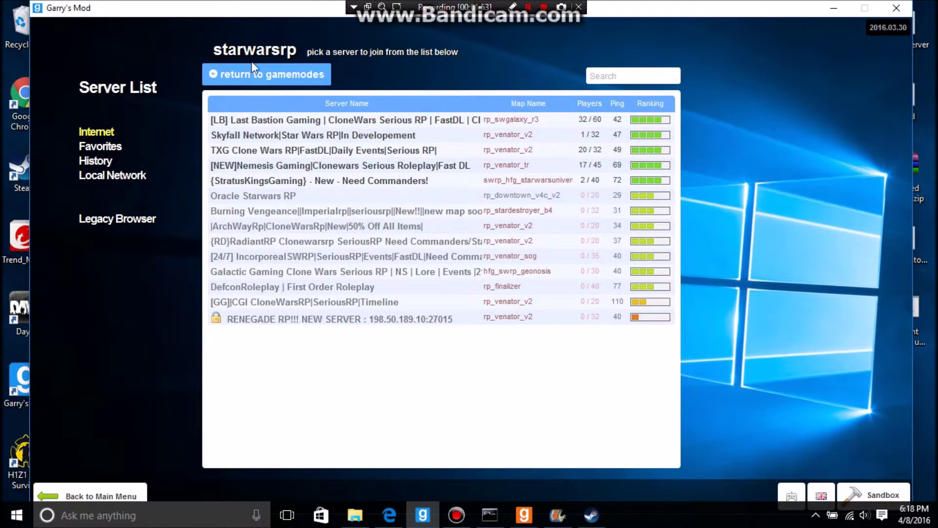
click(241, 73)
click(300, 96)
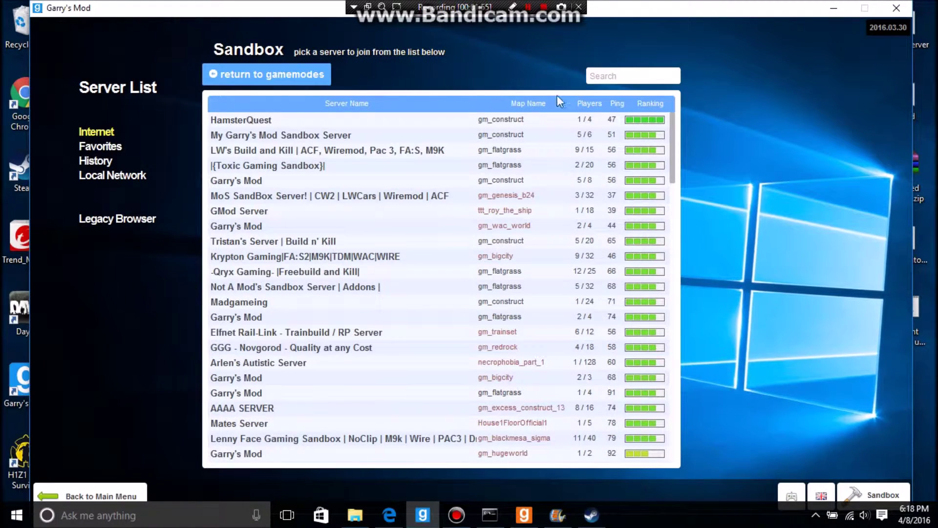
Step: Search 'Yo', select YoutubeServer, enter the server password and join it
text(Yo)
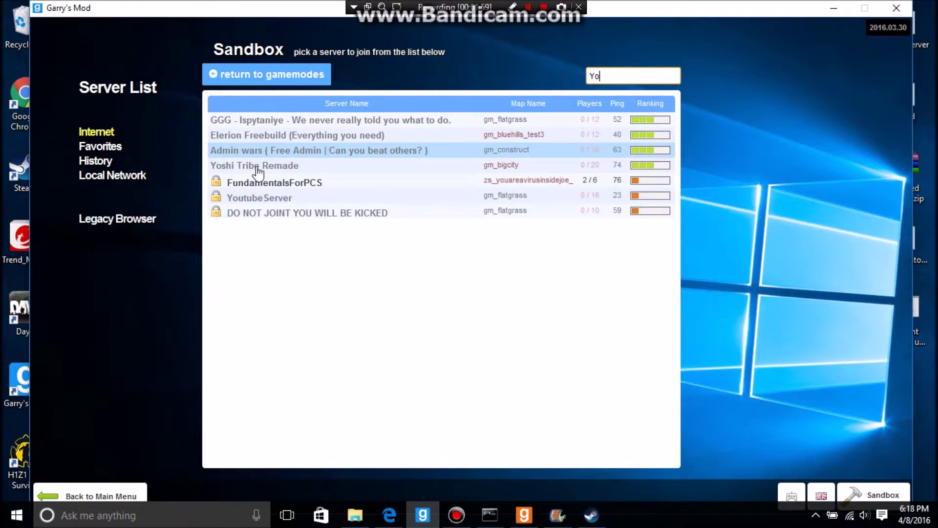
click(234, 206)
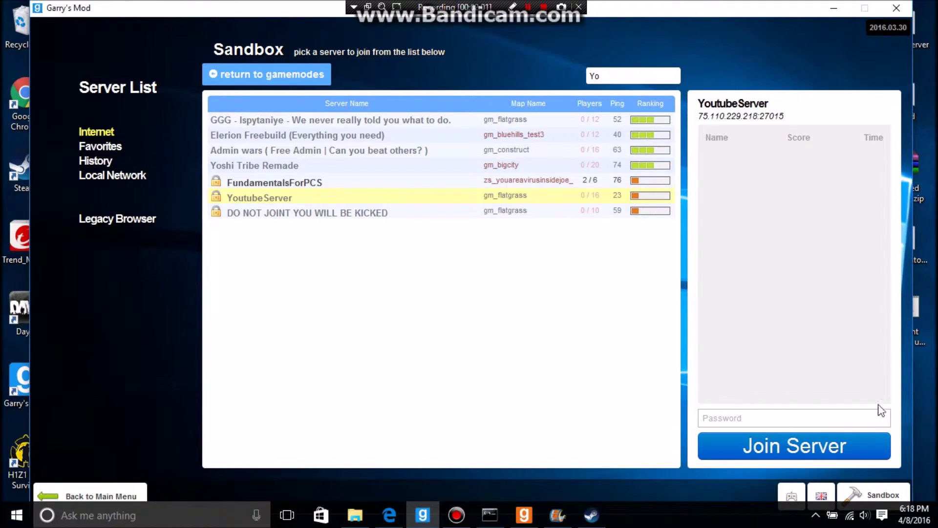
click(839, 420)
text(****)
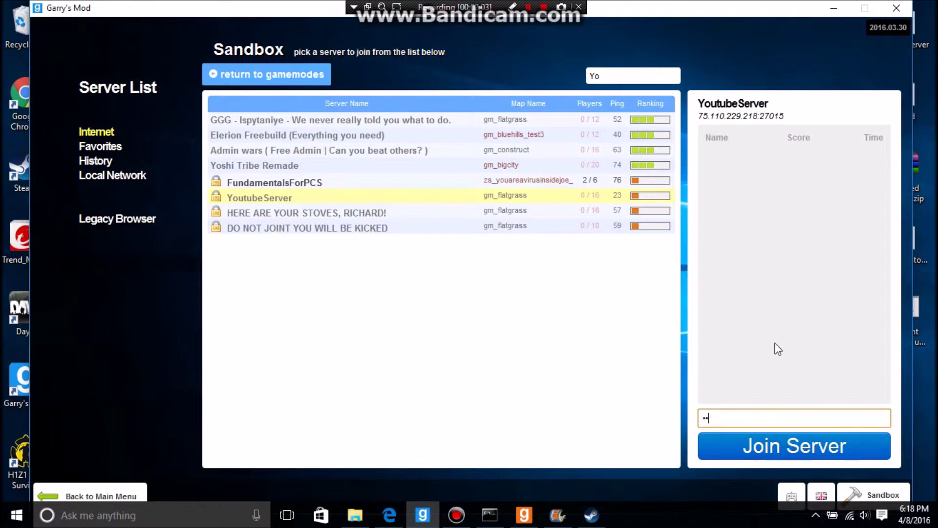
click(767, 461)
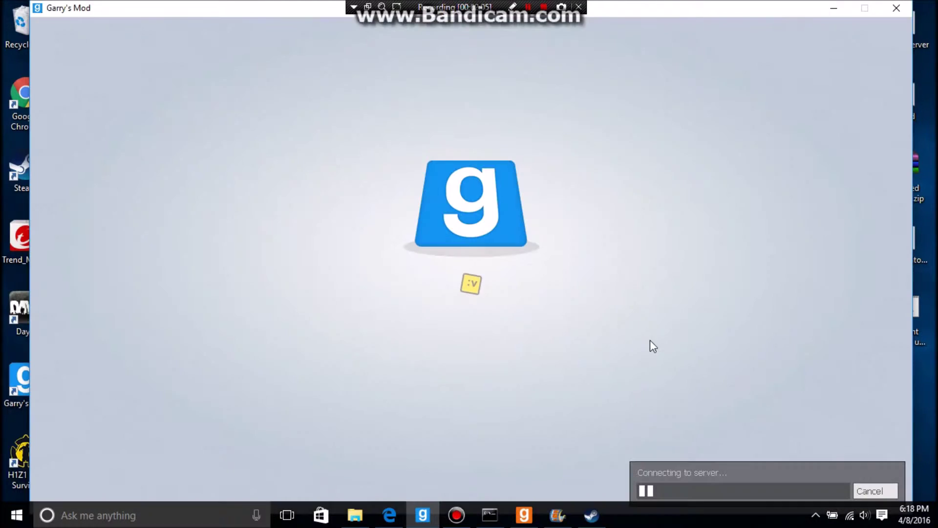
Step: Cancel the YoutubeServer connection attempt and erase the entered password
click(525, 515)
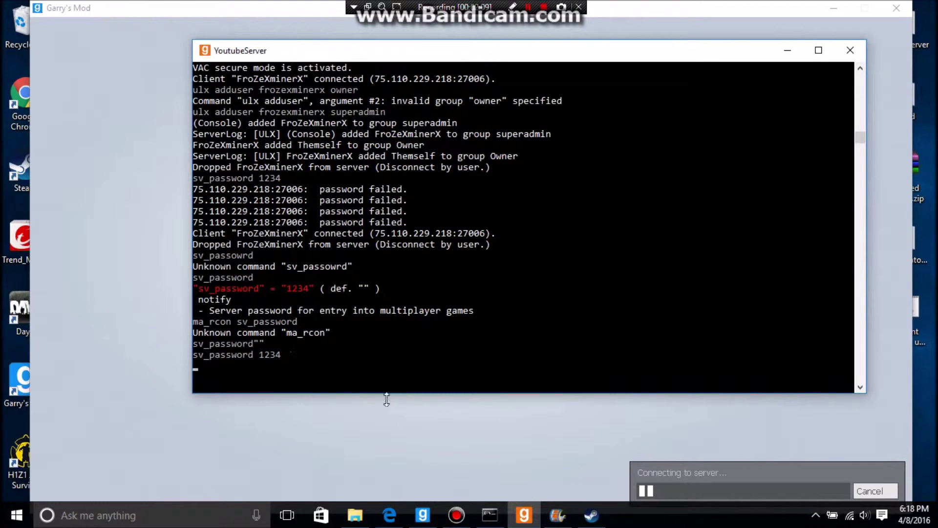
click(524, 515)
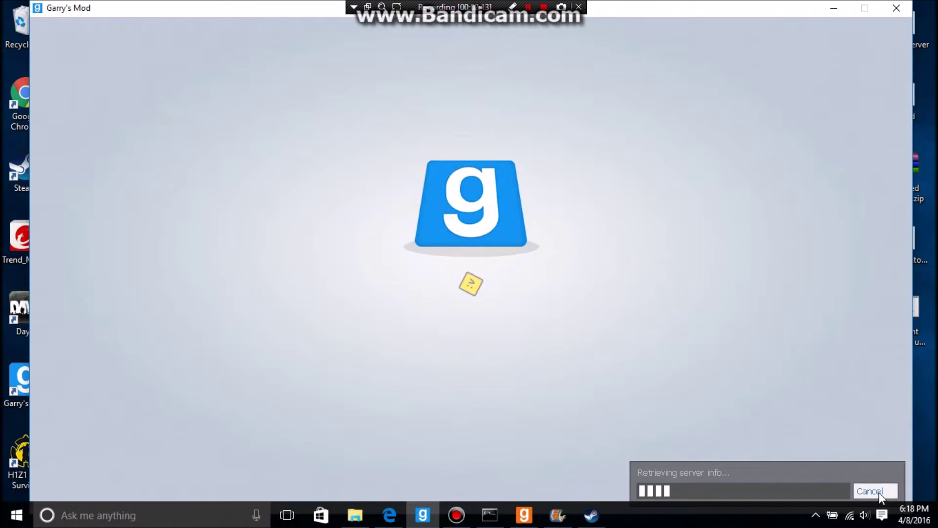
click(870, 490)
click(523, 515)
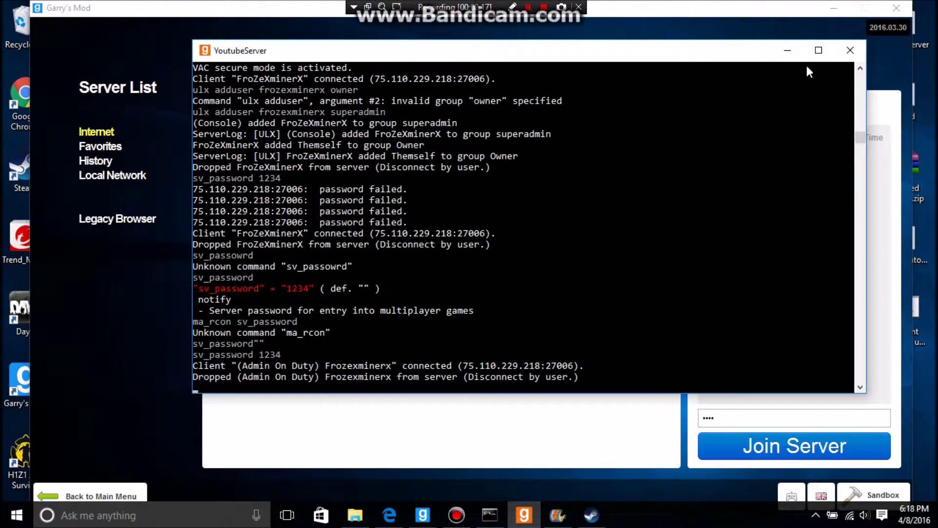
click(788, 51)
click(735, 417)
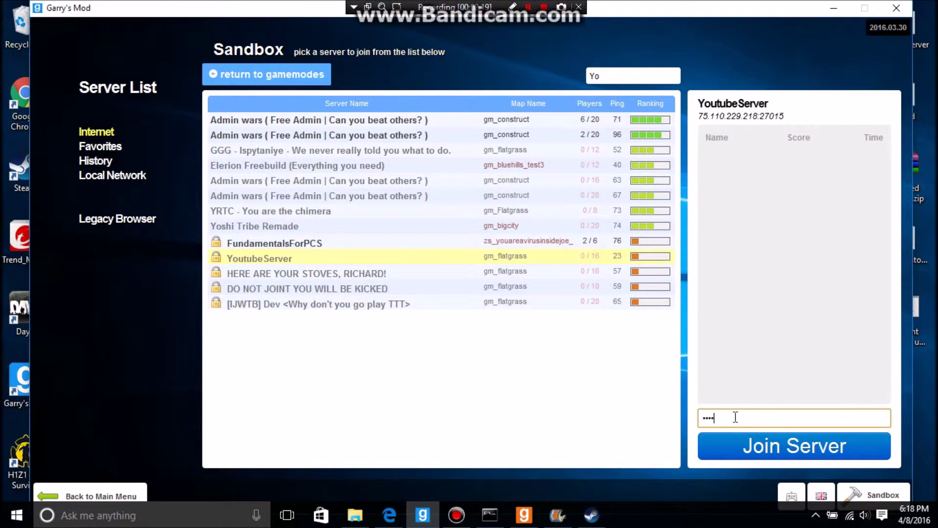
key(BackSpace)
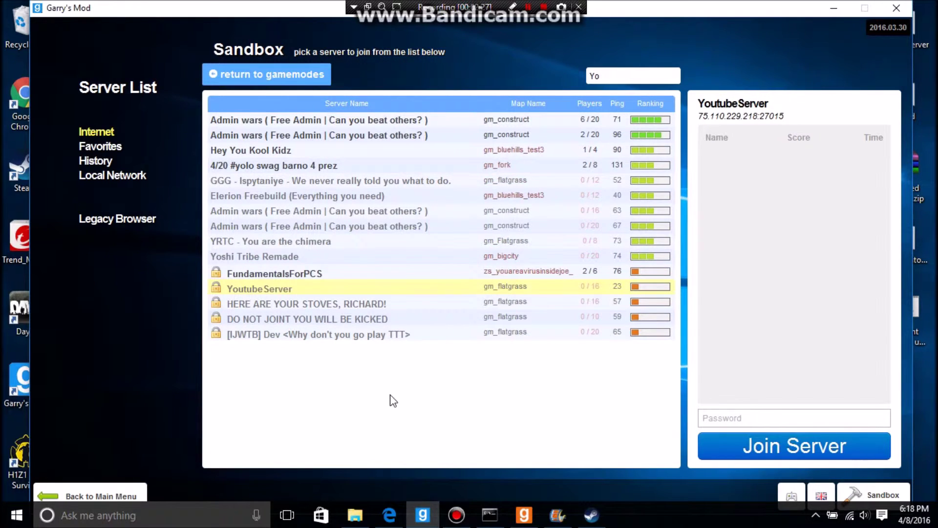
Step: Inspect the players on the two Admin wars servers in the list
click(525, 126)
click(524, 135)
click(529, 120)
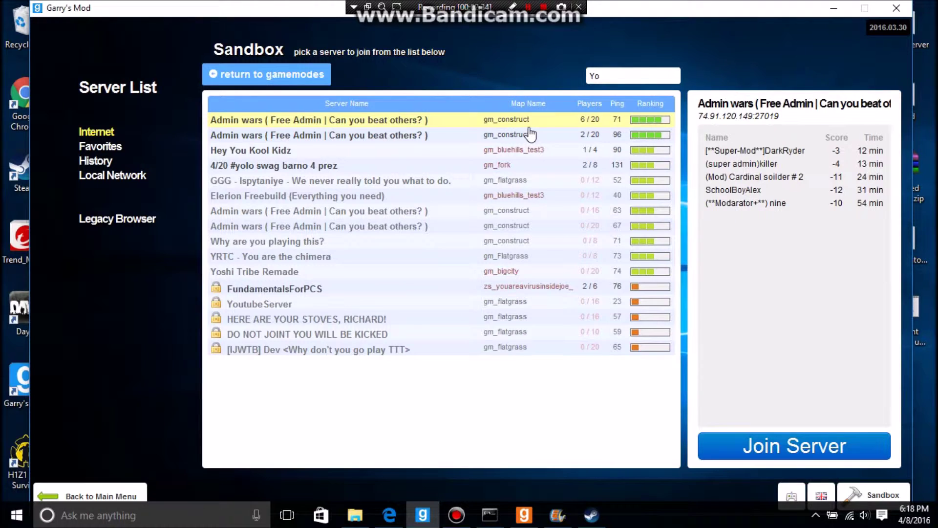
click(530, 134)
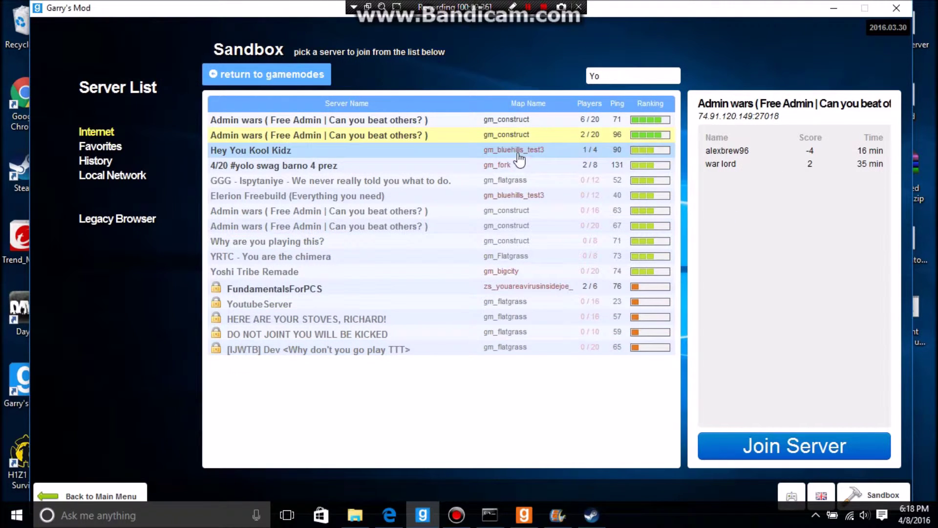
click(501, 123)
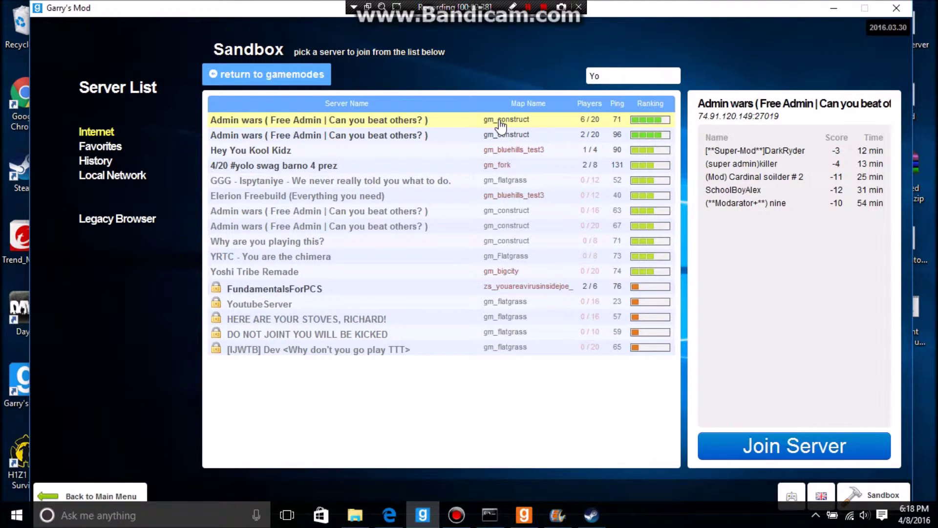
click(497, 522)
click(498, 522)
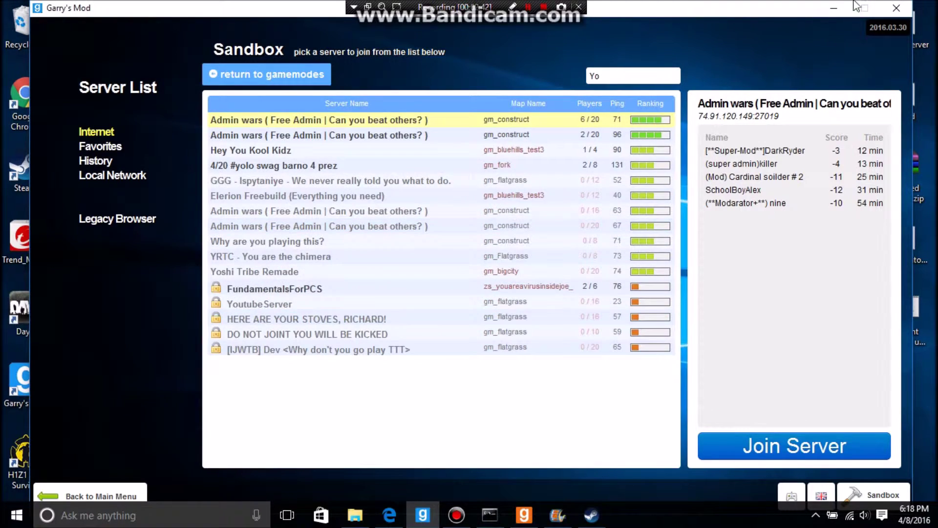
Step: Minimize Garry's Mod and restore the YoutubeServer console window
click(834, 8)
click(524, 515)
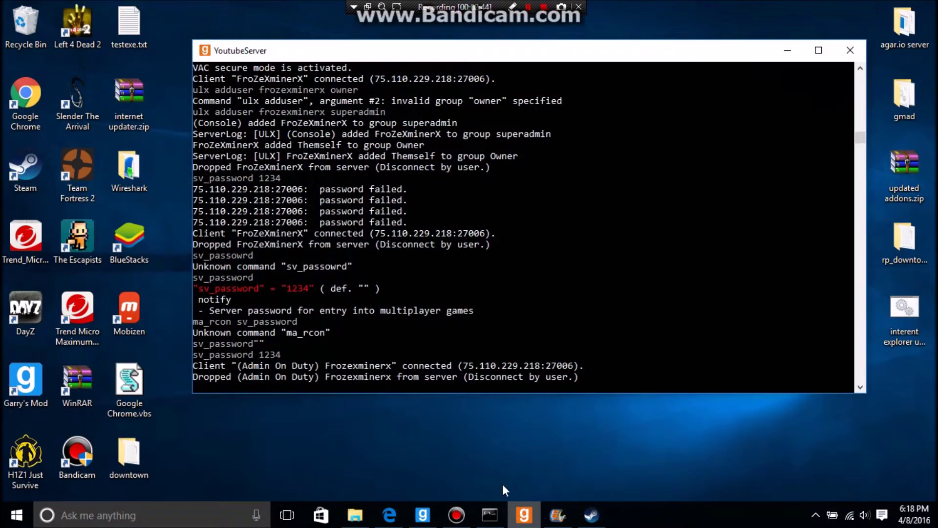
scroll(383, 312, down, 1)
scroll(383, 301, up, 1)
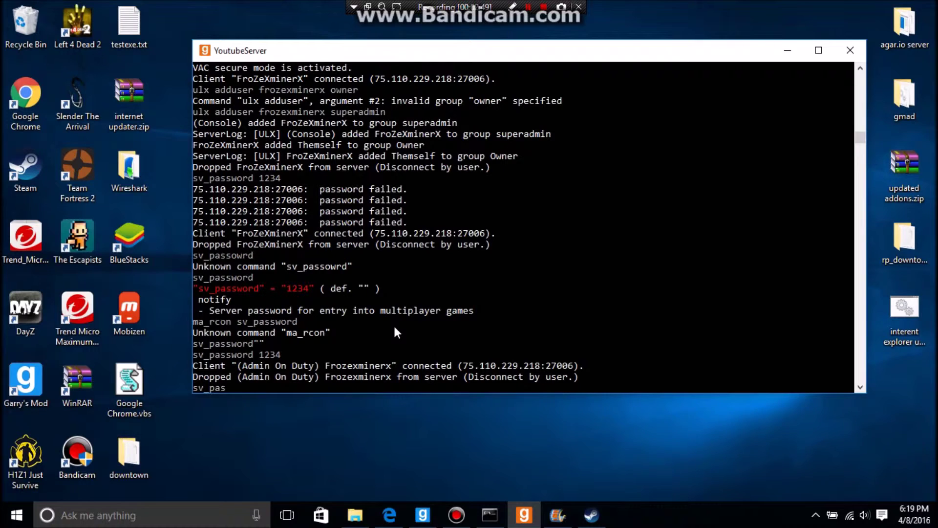
Step: Run sv_password "" to clear the server password, then return to the server browser
text("")
click(260, 386)
click(380, 341)
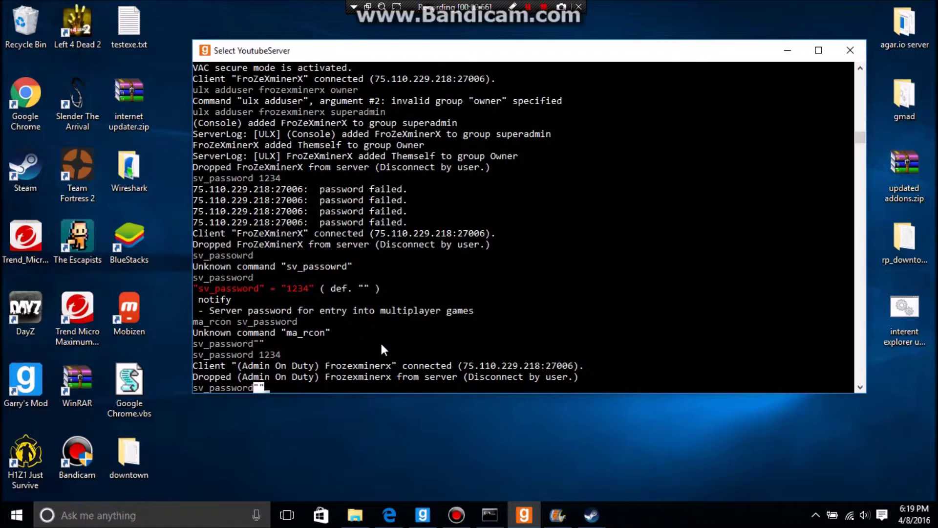
text(])
key(BackSpace)
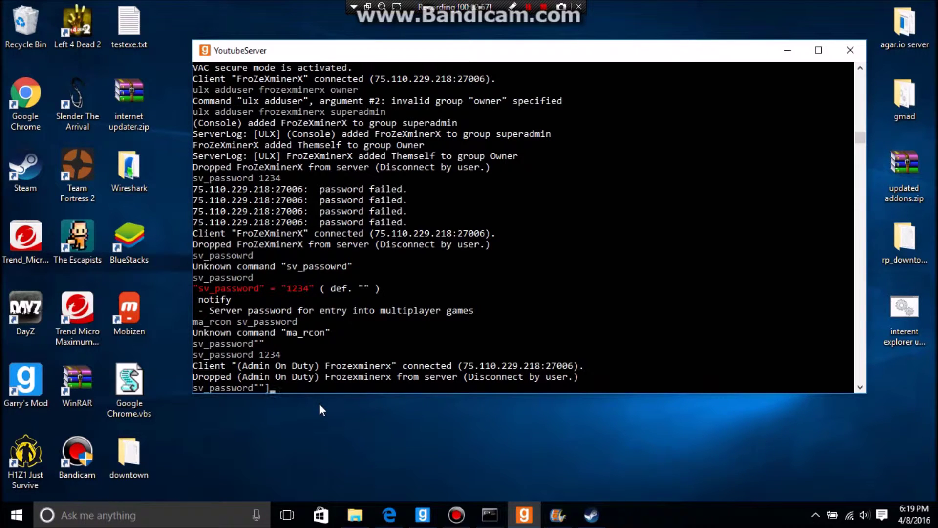
key(Return)
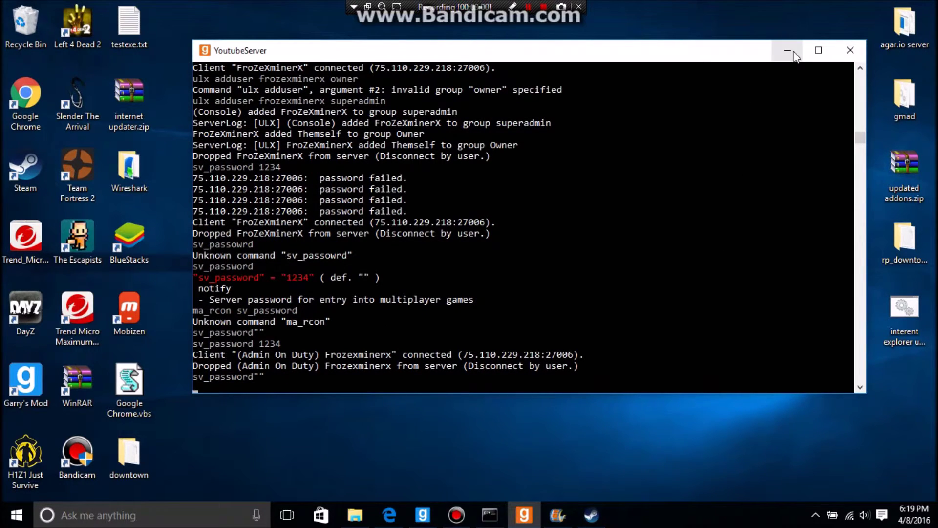
click(787, 50)
click(423, 515)
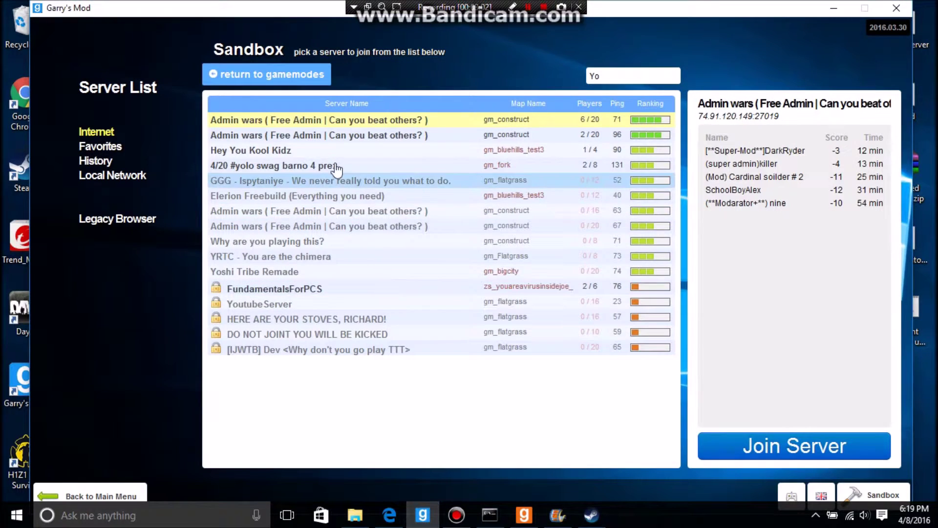
Step: Refresh the server listings and open the Sandbox server list
click(253, 81)
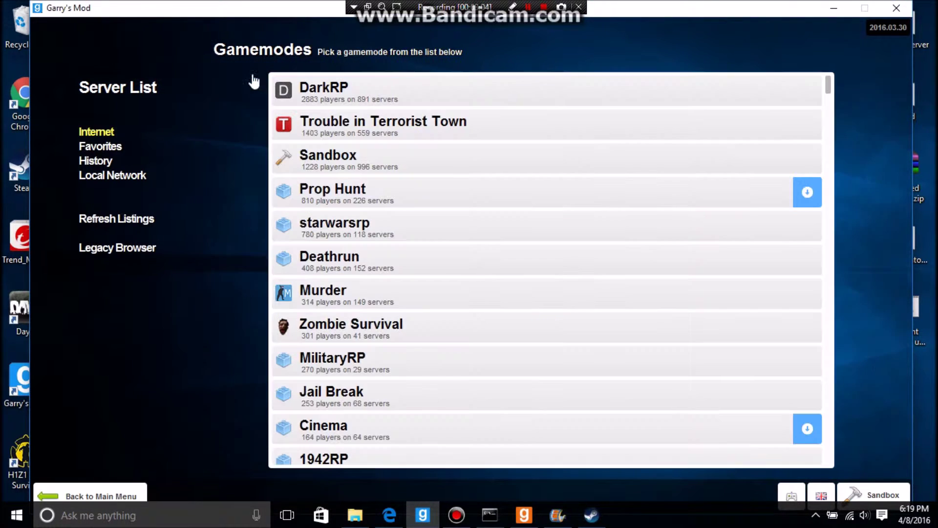
click(81, 220)
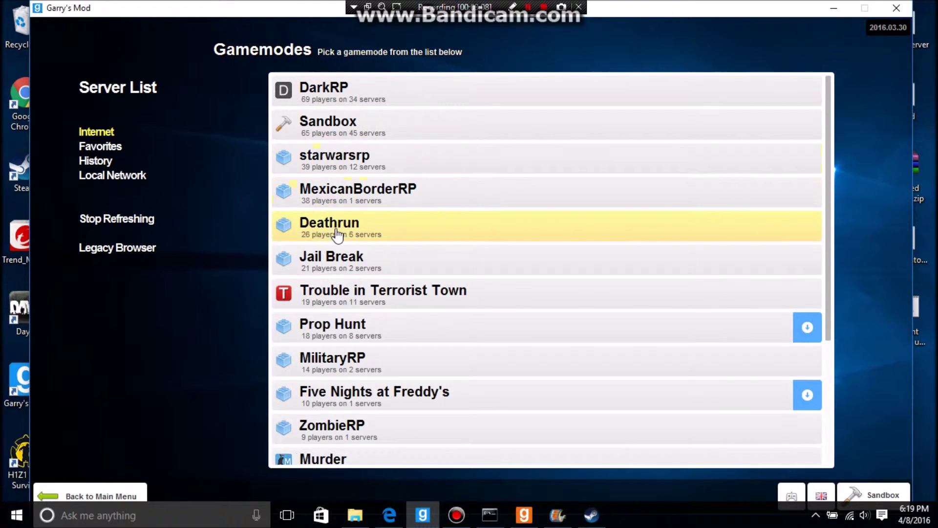
click(329, 131)
click(261, 75)
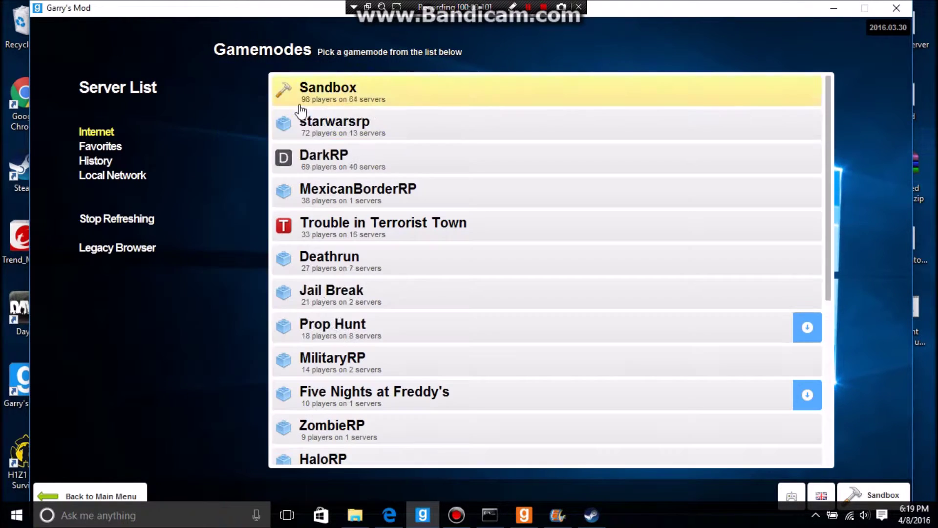
click(432, 87)
Step: Search 'You' and confirm YoutubeServer shows no lock, then return to gamemodes
click(601, 76)
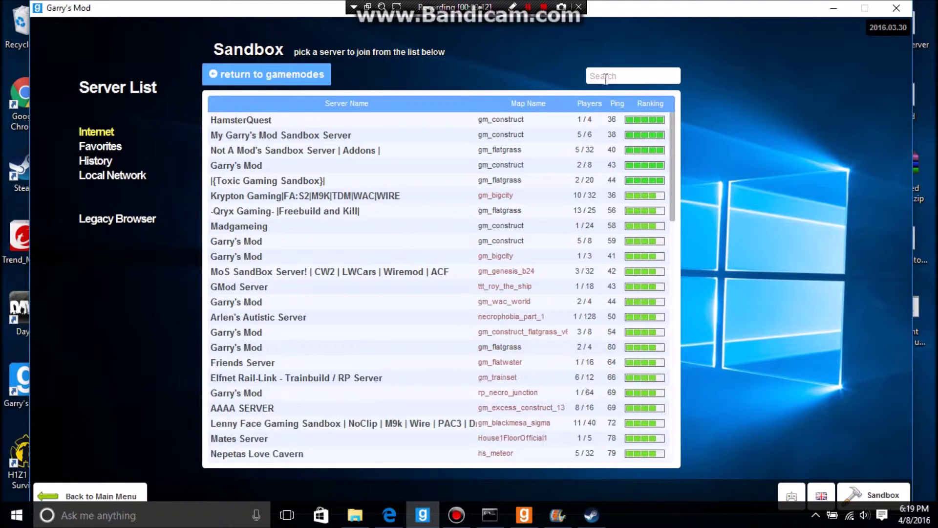
text(You)
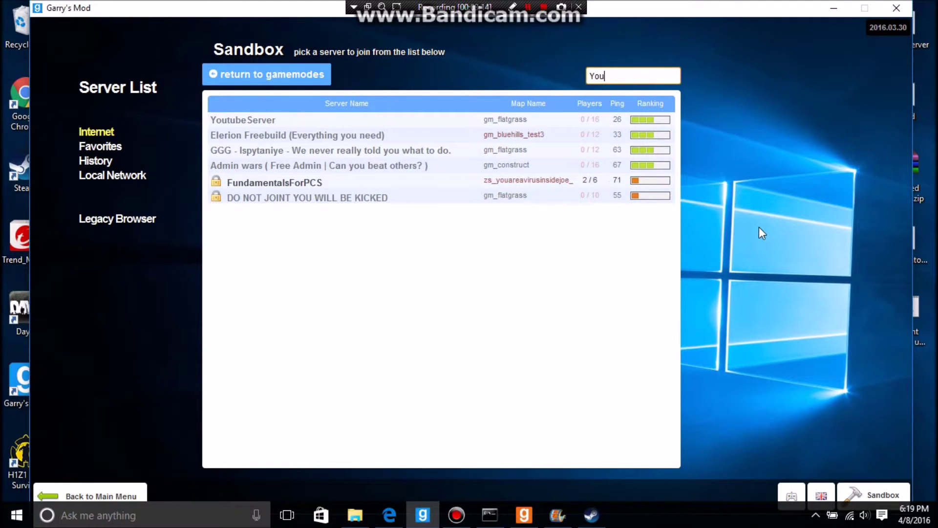
click(233, 118)
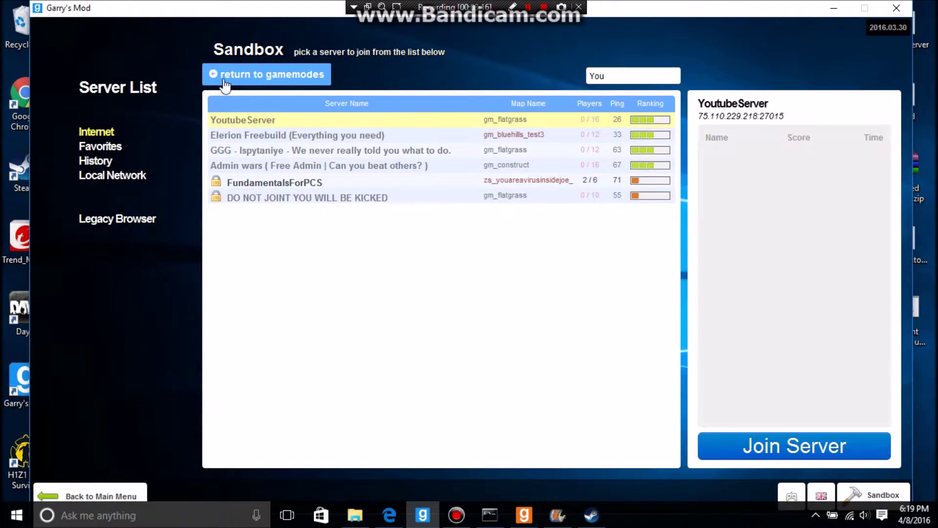
click(223, 76)
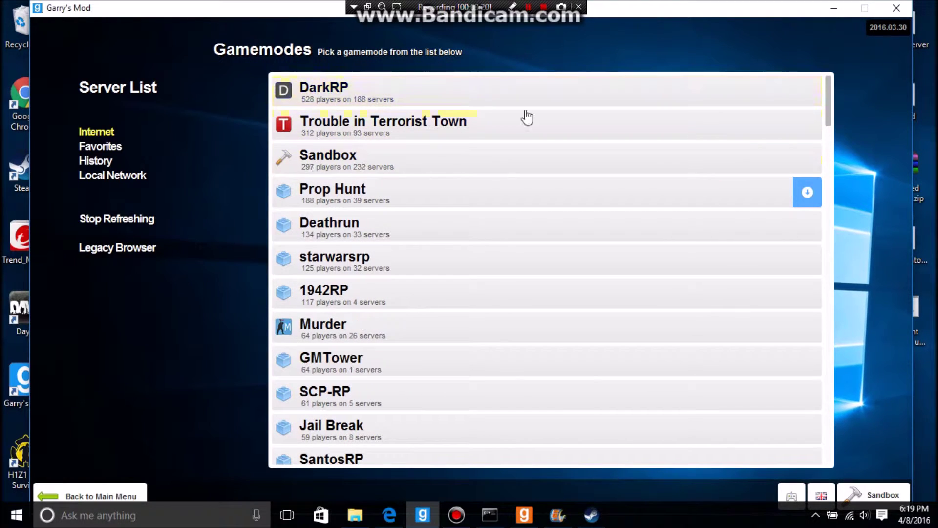
click(536, 518)
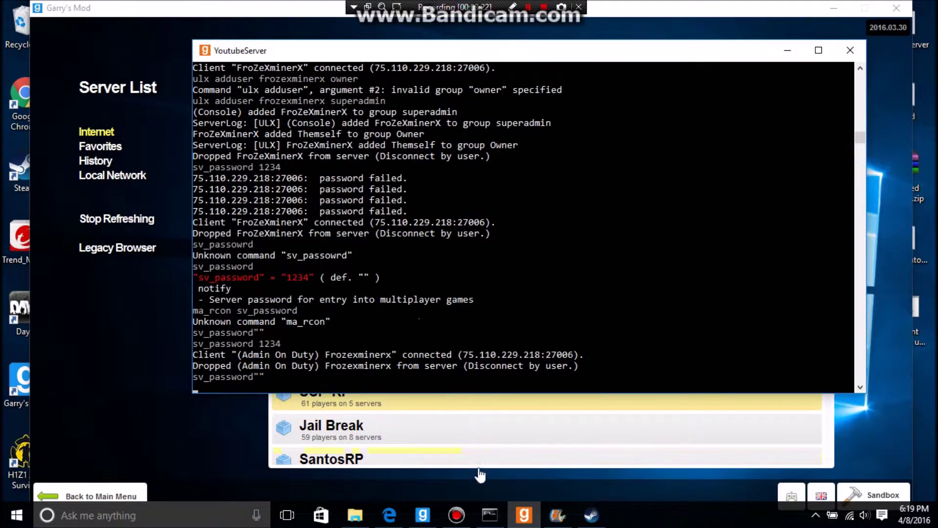
Step: Circle the earlier sv_password line in red with a pointing arrow, then erase the marks
click(512, 6)
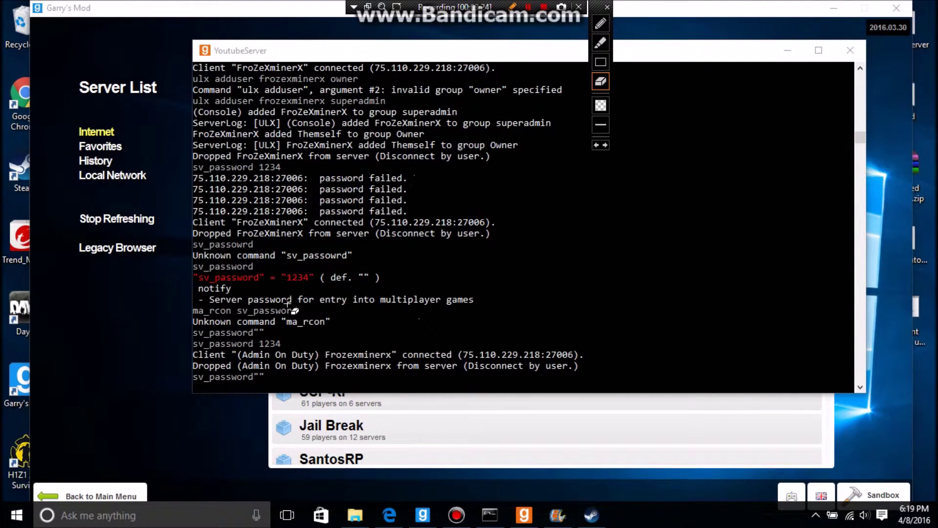
click(600, 43)
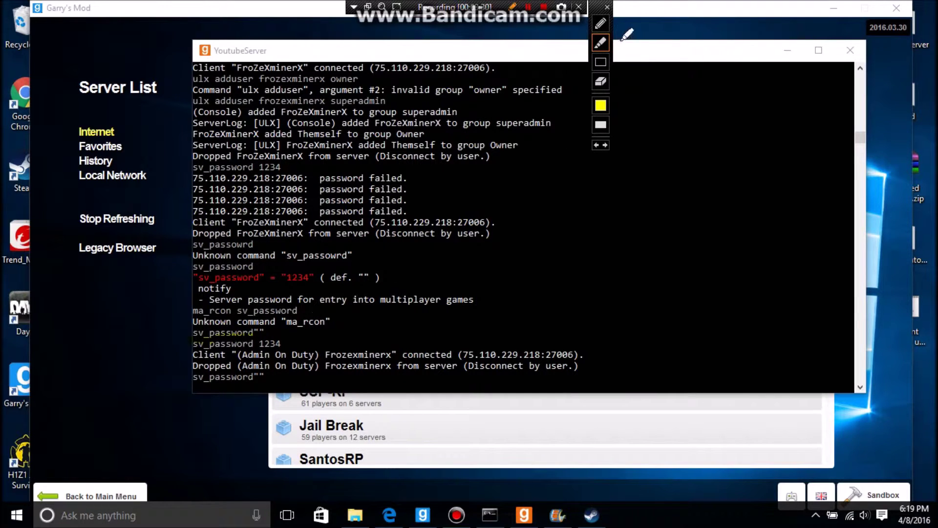
click(601, 23)
mouse_move(174, 345)
mouse_down()
mouse_move(288, 336)
mouse_move(240, 354)
mouse_move(198, 353)
mouse_move(181, 337)
mouse_up()
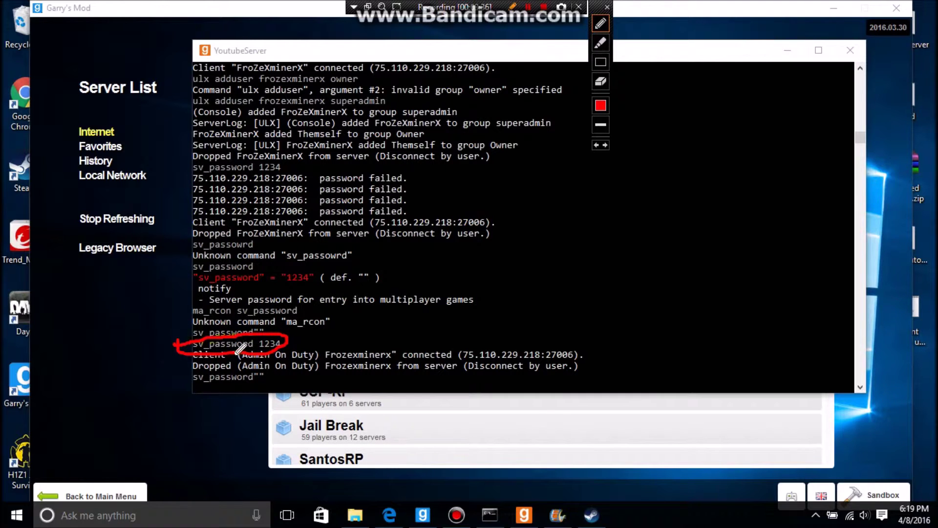
mouse_move(297, 340)
mouse_down()
mouse_move(313, 337)
mouse_move(299, 333)
mouse_move(308, 331)
mouse_move(310, 345)
mouse_up()
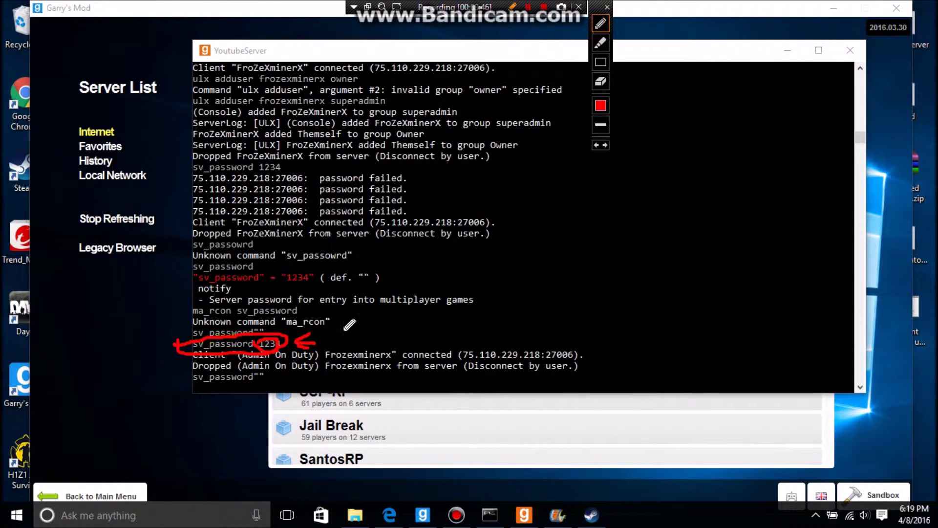
click(601, 81)
mouse_move(409, 324)
mouse_down()
mouse_move(177, 348)
mouse_move(121, 366)
mouse_up()
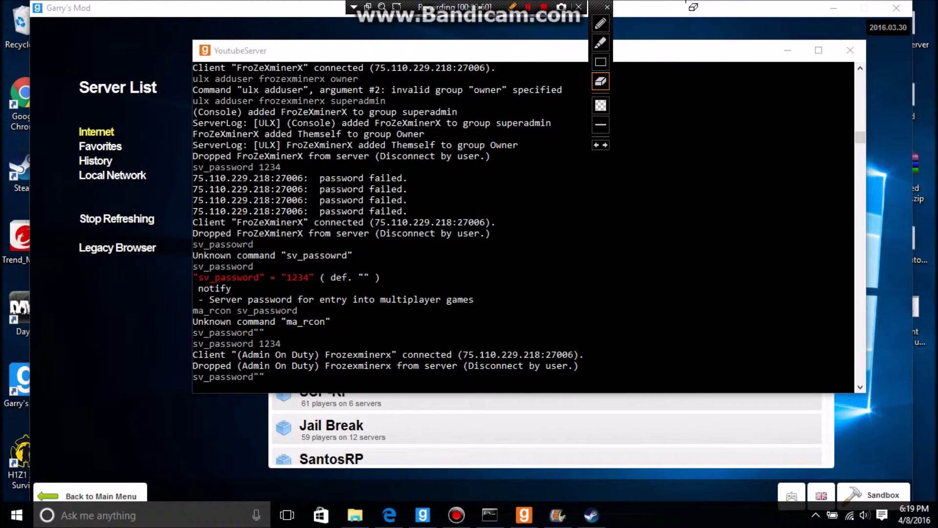
Step: Loop the last sv_password line in red, then erase most of the loop
click(512, 7)
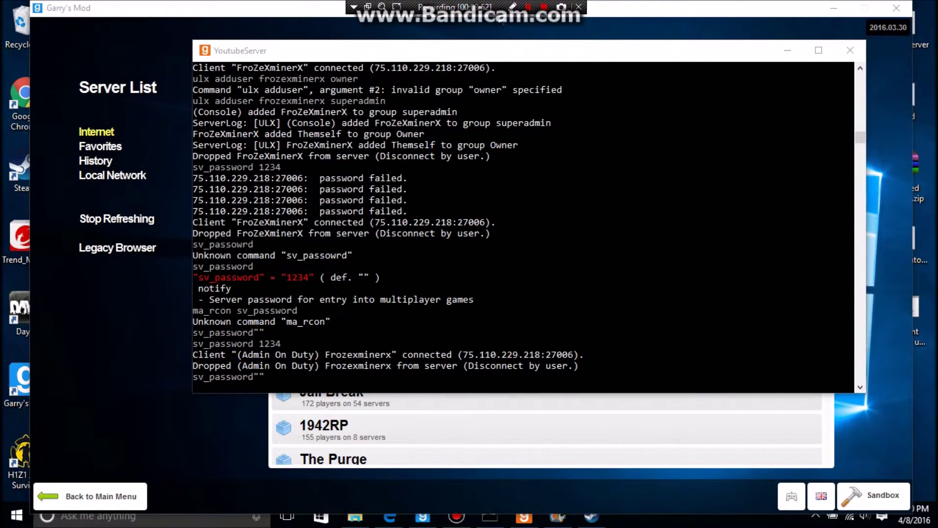
click(512, 7)
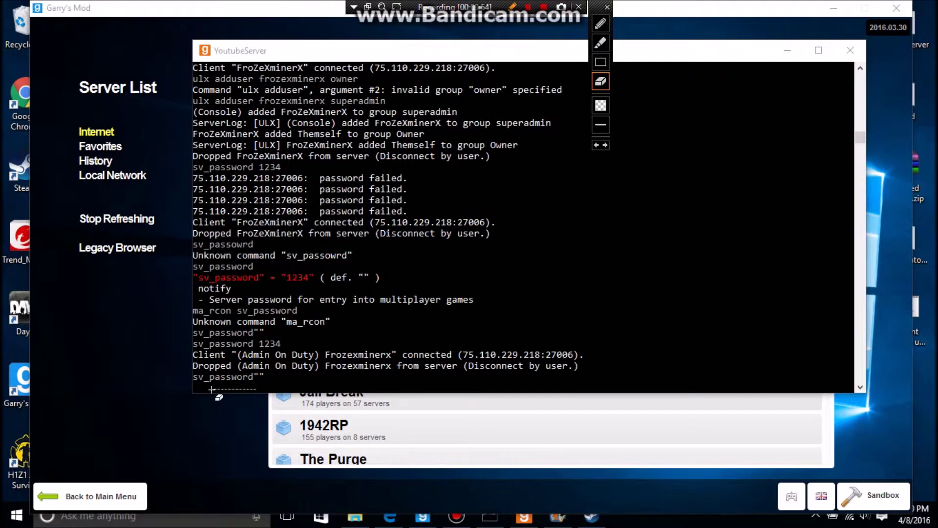
click(600, 42)
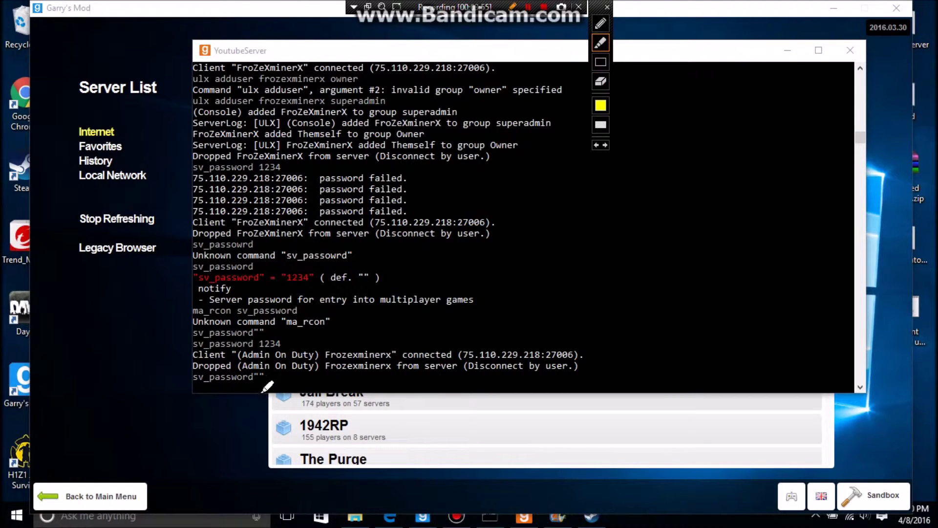
click(602, 24)
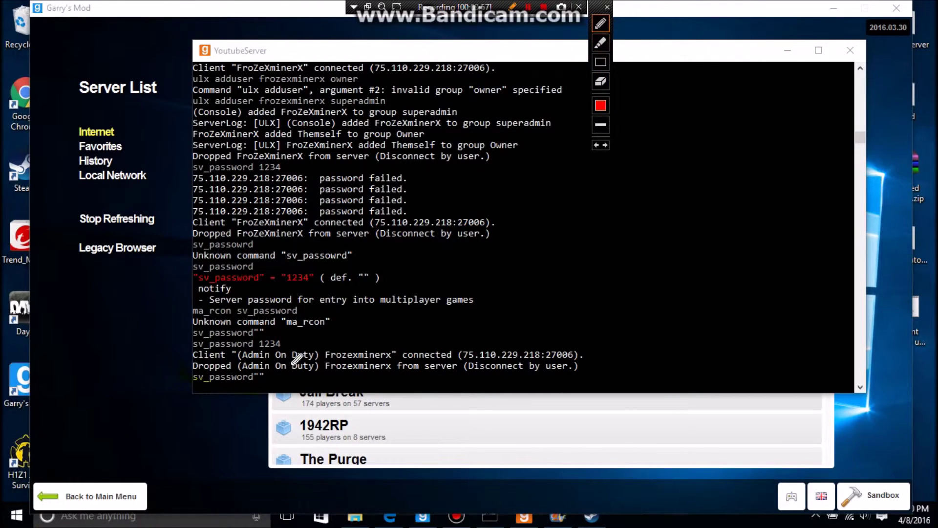
drag(258, 390, 192, 370)
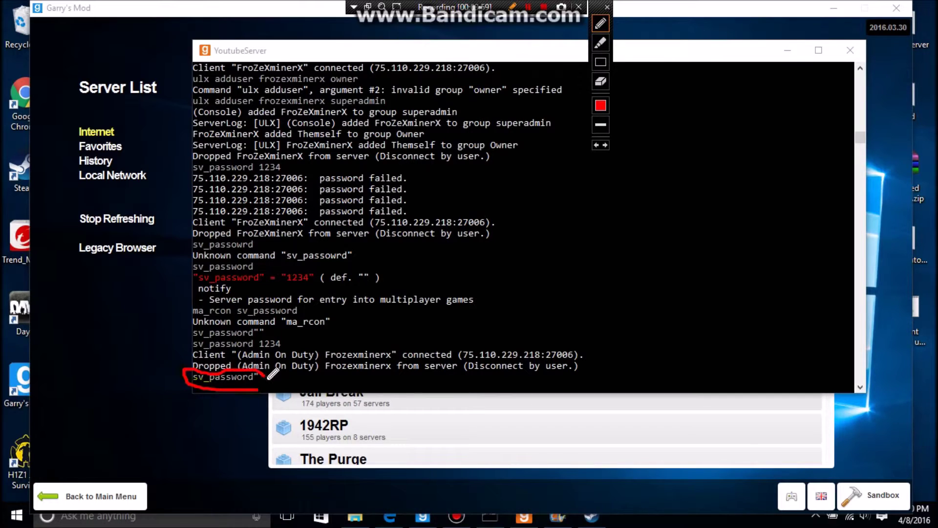
mouse_move(258, 390)
mouse_down()
mouse_move(269, 385)
mouse_move(257, 373)
mouse_up()
click(601, 81)
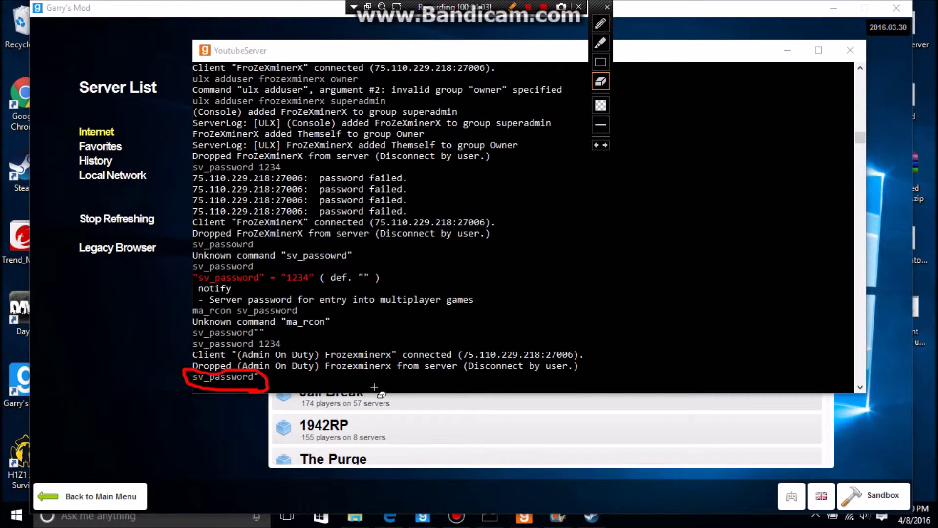
drag(374, 387, 147, 373)
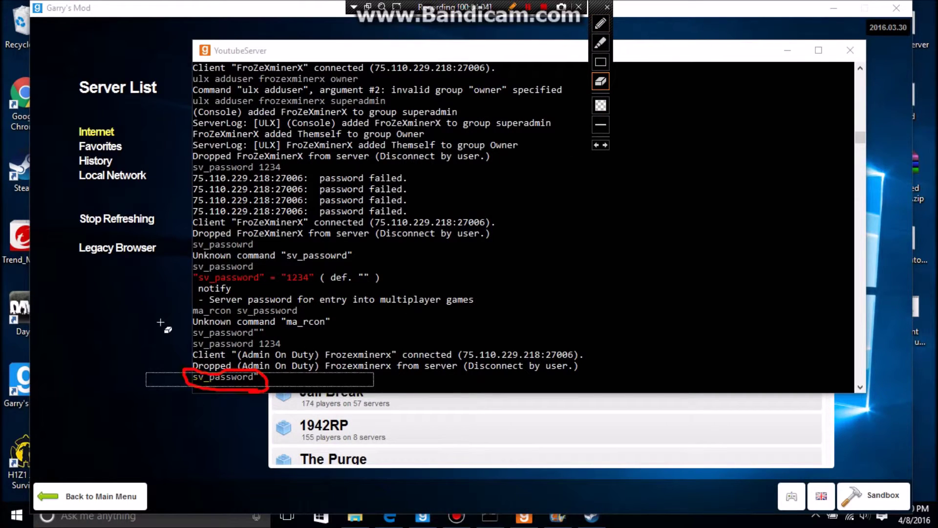
Step: Highlight the Dropped line in yellow, circle the last sv_password line red, then erase both
click(601, 43)
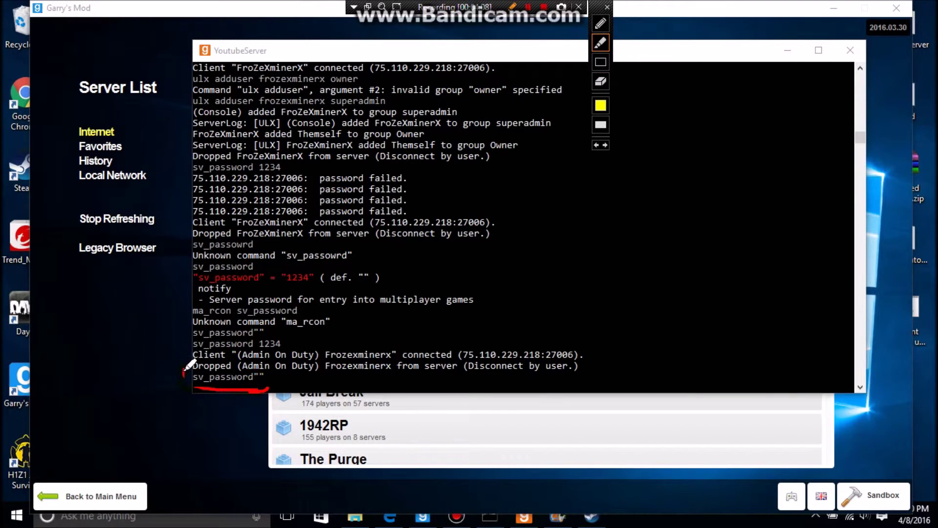
drag(187, 366, 270, 368)
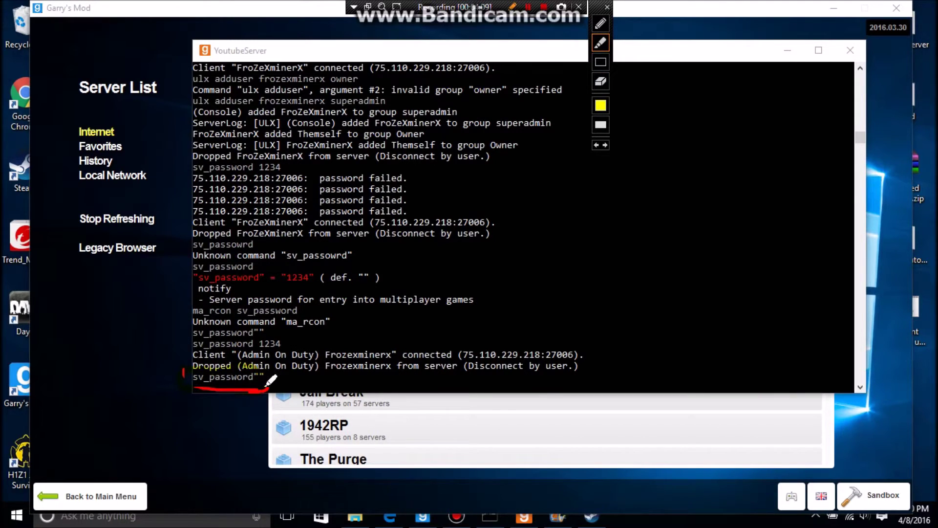
click(597, 42)
mouse_move(196, 391)
mouse_down()
mouse_move(185, 385)
mouse_move(209, 365)
mouse_move(260, 371)
mouse_move(262, 396)
mouse_up()
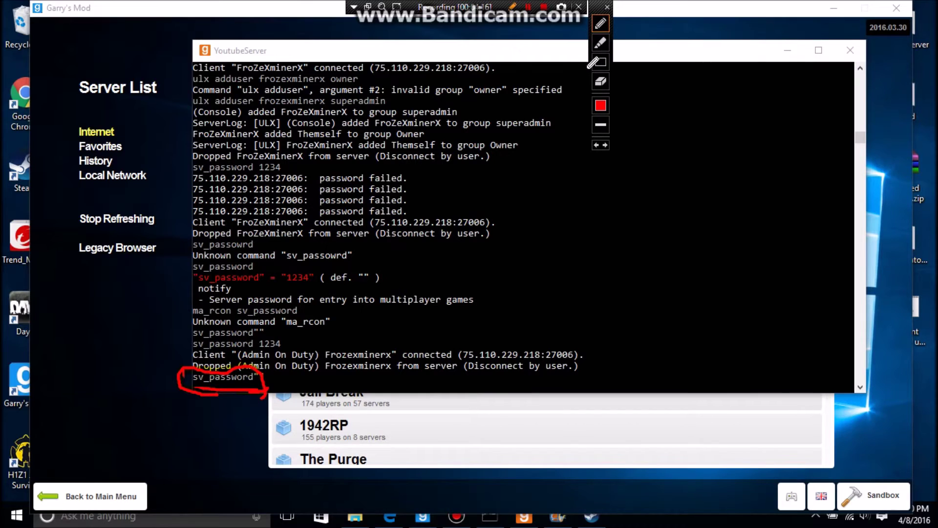
click(600, 81)
mouse_move(398, 416)
mouse_down()
mouse_move(228, 204)
mouse_move(125, 131)
mouse_up()
Step: Turn off drawing, minimize the console, and briefly view the Edge forum thread
click(601, 43)
click(600, 23)
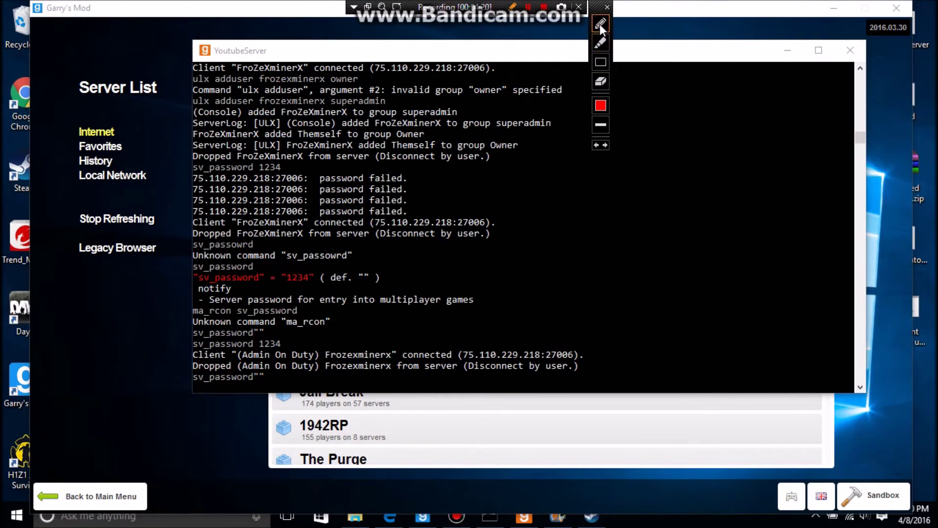
click(512, 6)
click(788, 51)
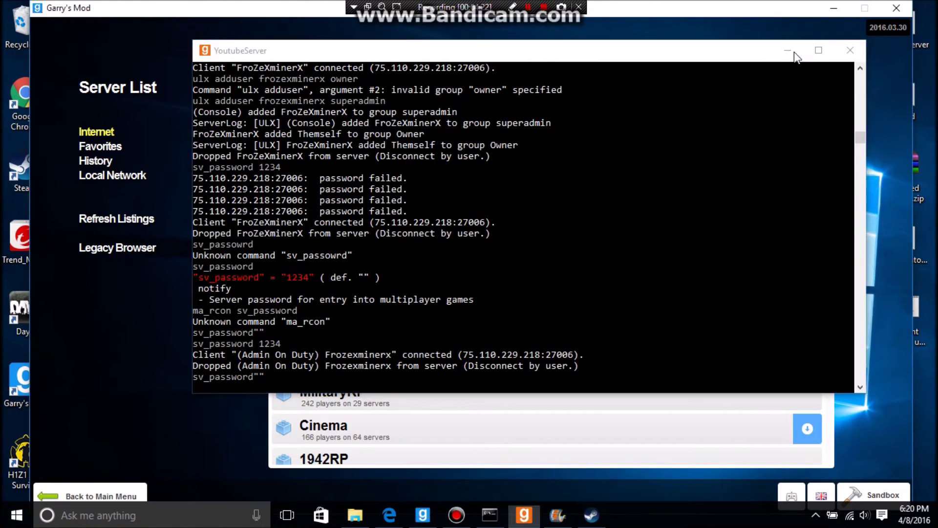
click(389, 516)
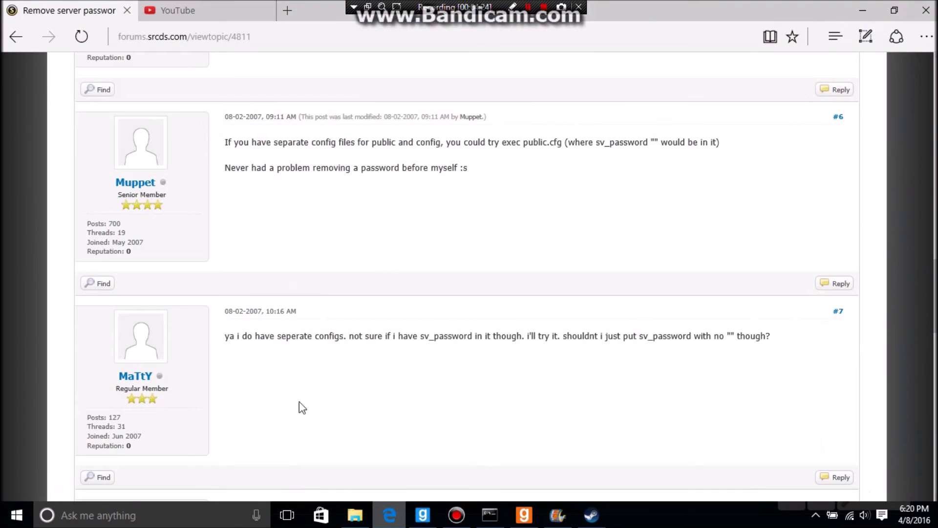
click(383, 517)
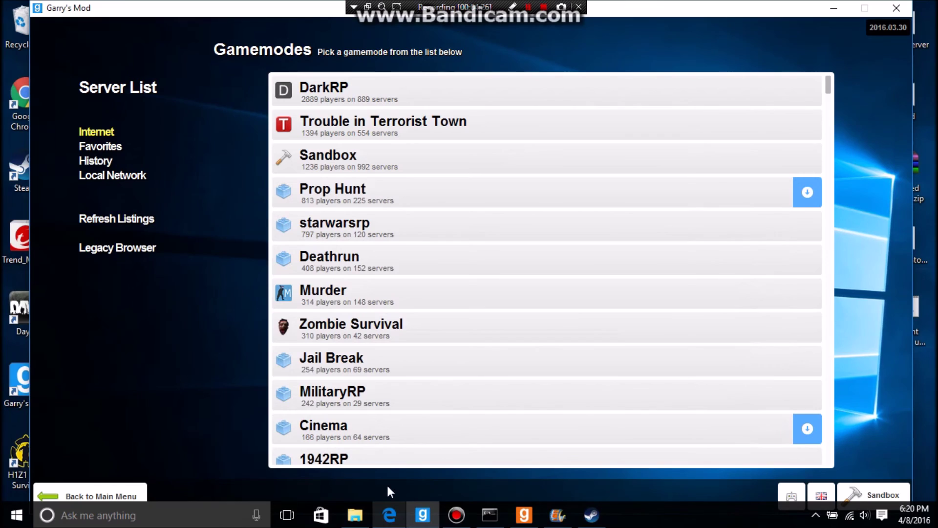